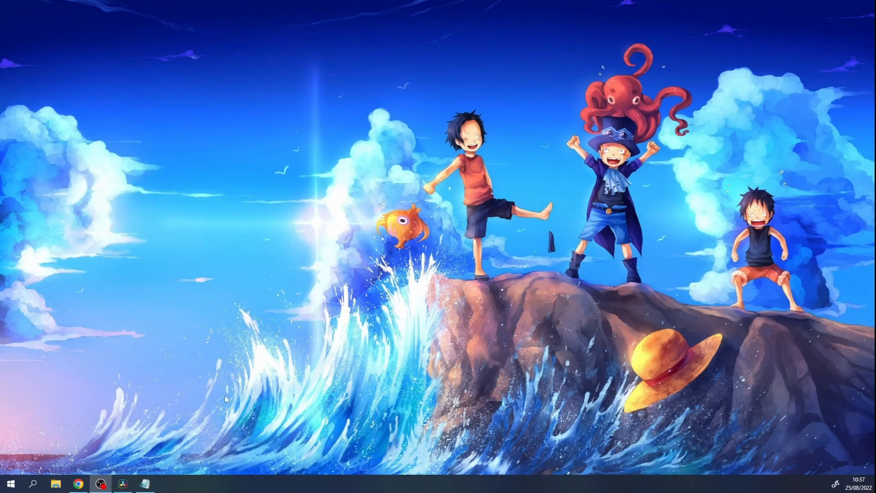
# Switch to Chrome and review the Images, Videos, Sounds and OBS sections of TriggerFyre, returning to Videos.
pyautogui.click(79, 484)
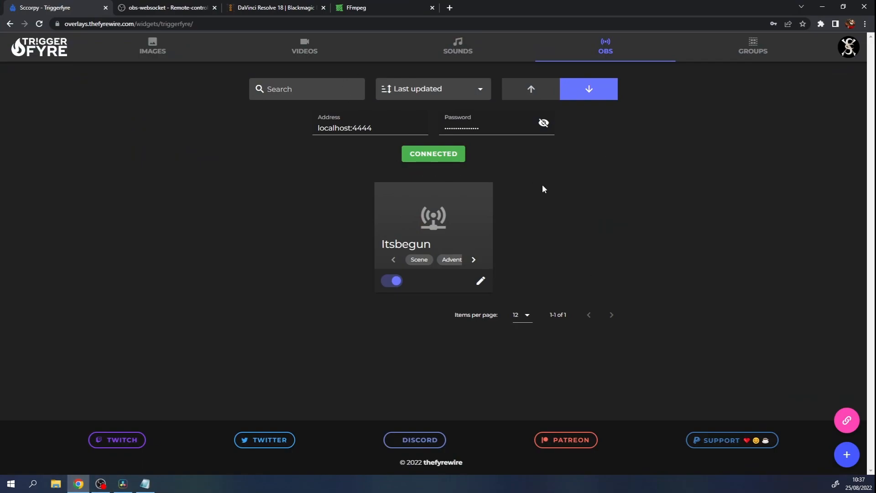
pyautogui.click(153, 54)
pyautogui.click(285, 56)
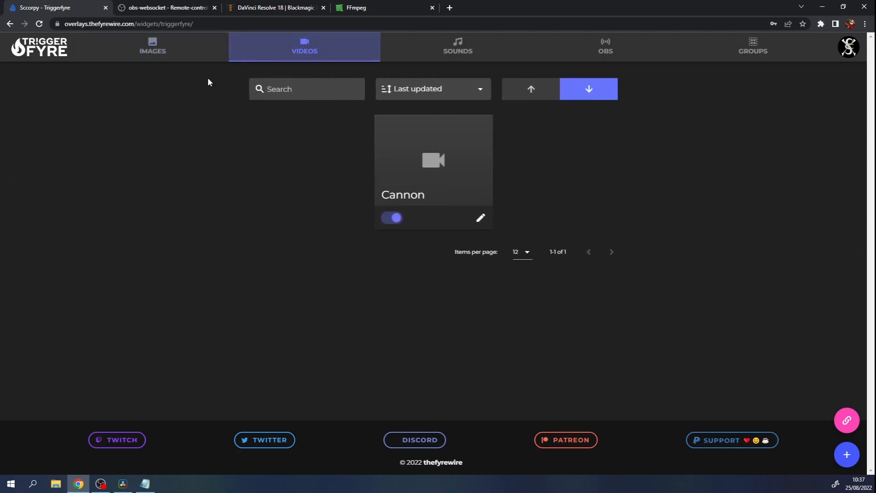
pyautogui.click(444, 50)
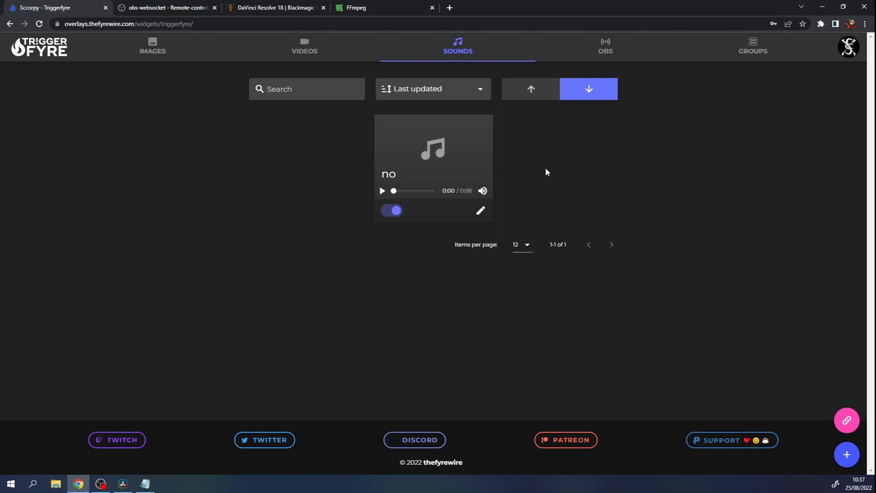
pyautogui.click(611, 54)
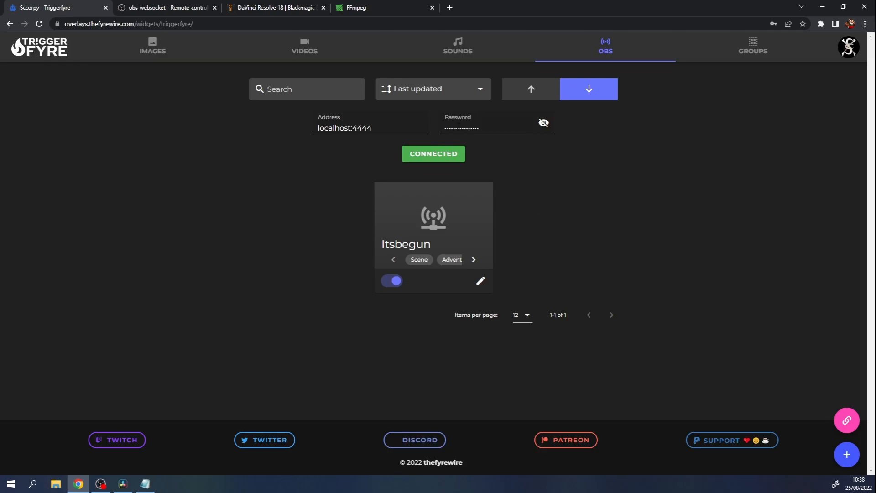
pyautogui.click(328, 41)
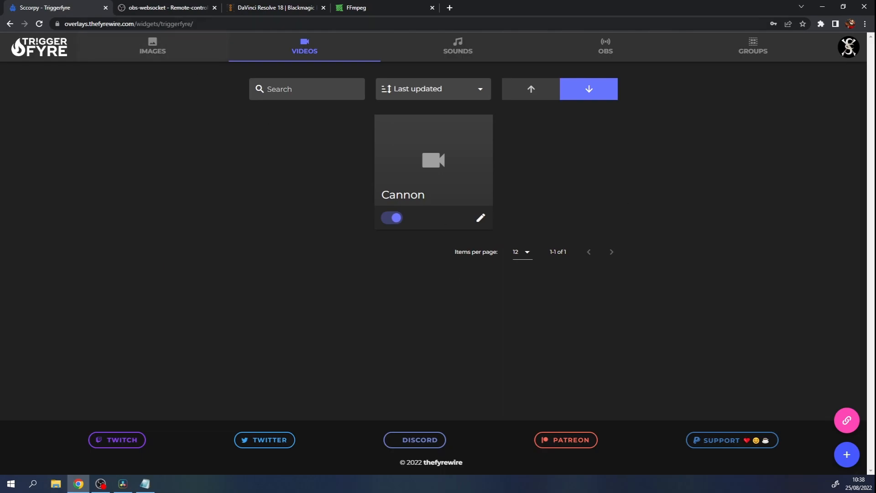
# View the obs-websocket plugin page, and open the obs-websocket settings in OBS Studio.
pyautogui.click(181, 5)
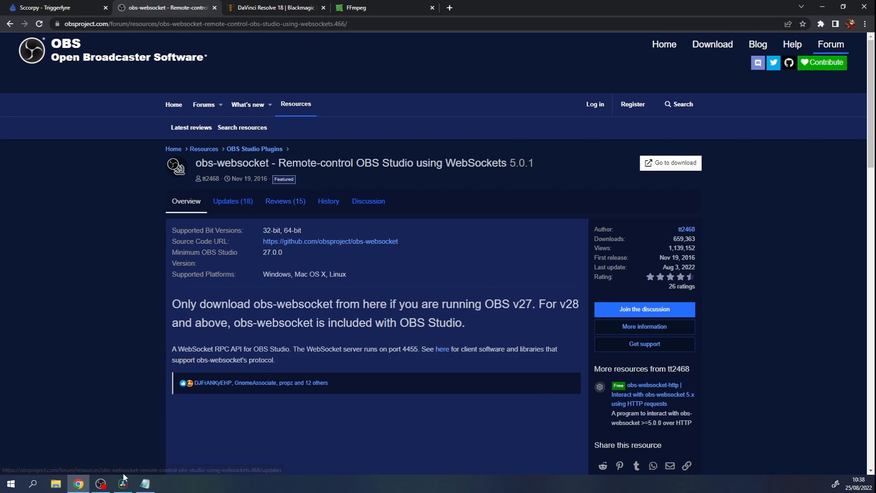
pyautogui.click(101, 485)
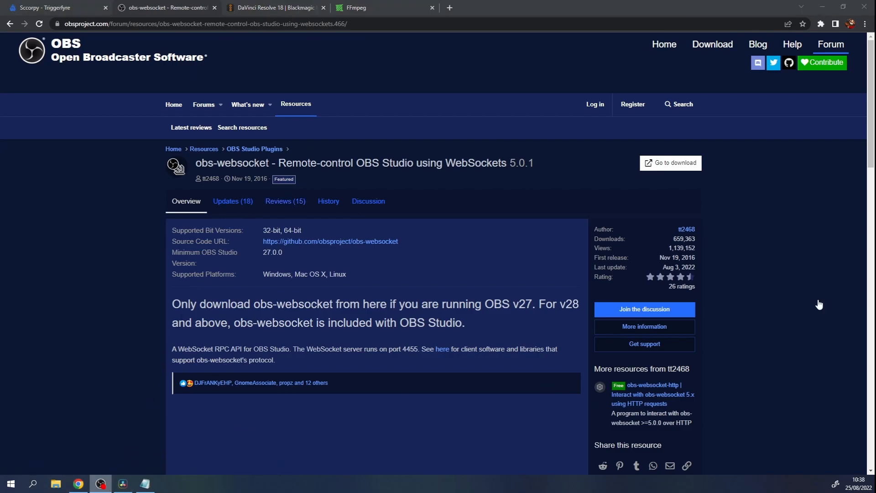
pyautogui.moveTo(875, 59); pyautogui.dragTo(404, 16)
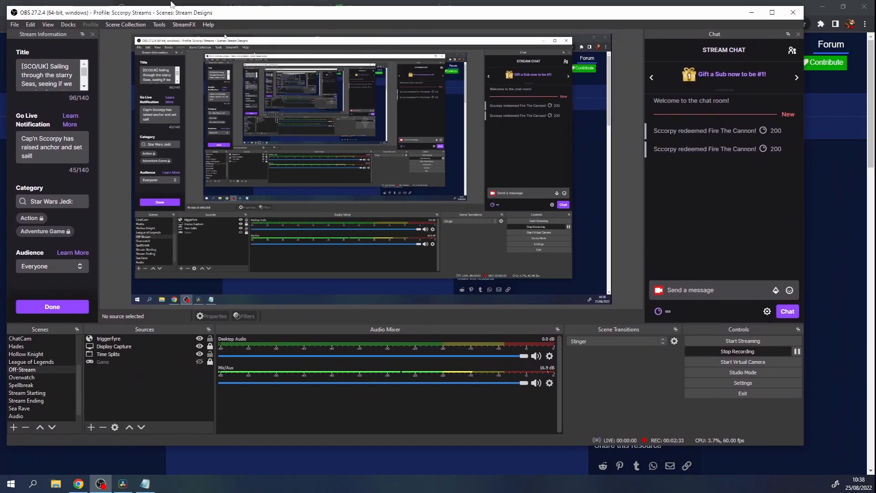
pyautogui.click(160, 25)
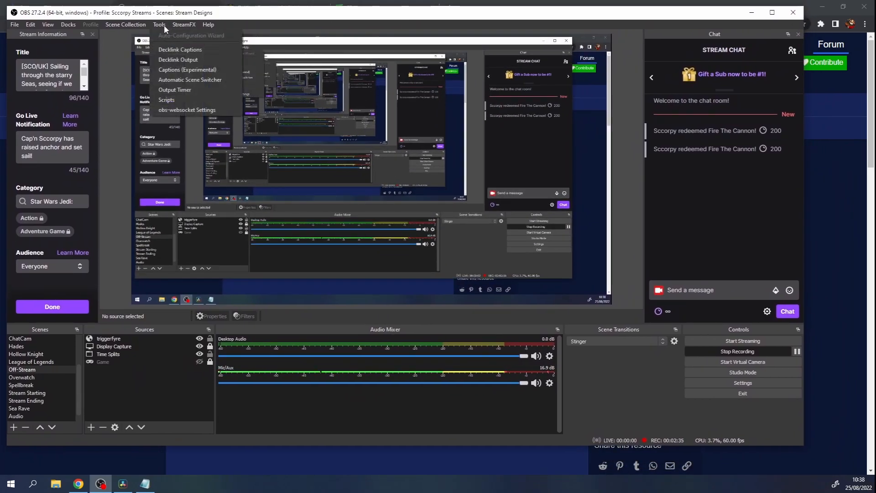
pyautogui.click(193, 111)
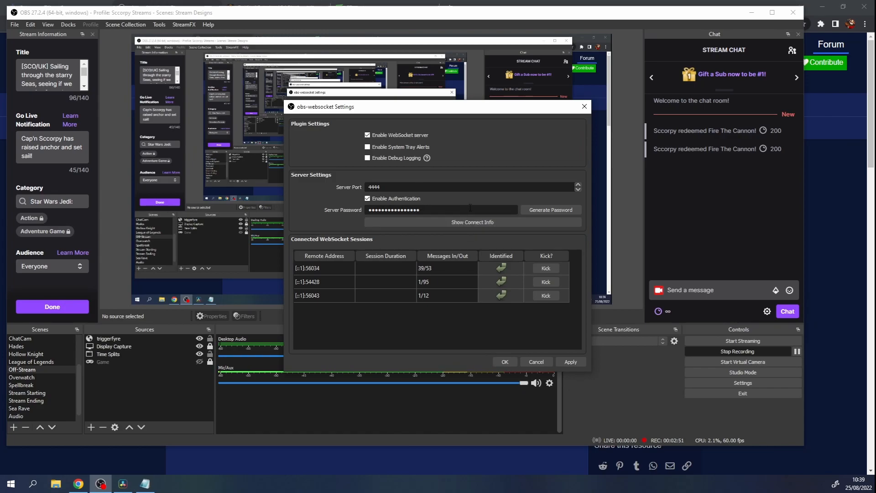
# Compare TriggerFyre's OBS connection address and password fields with the obs-websocket settings, and dismiss those settings without changes.
pyautogui.click(79, 483)
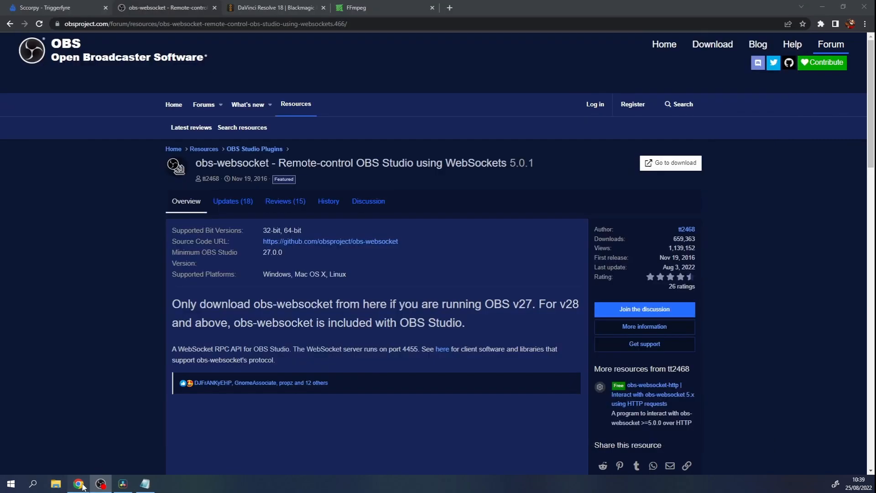
pyautogui.click(50, 7)
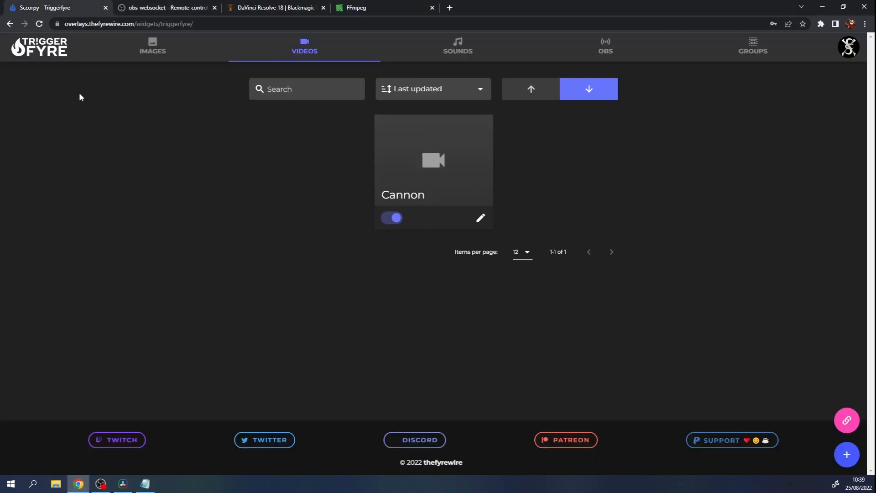
pyautogui.click(615, 50)
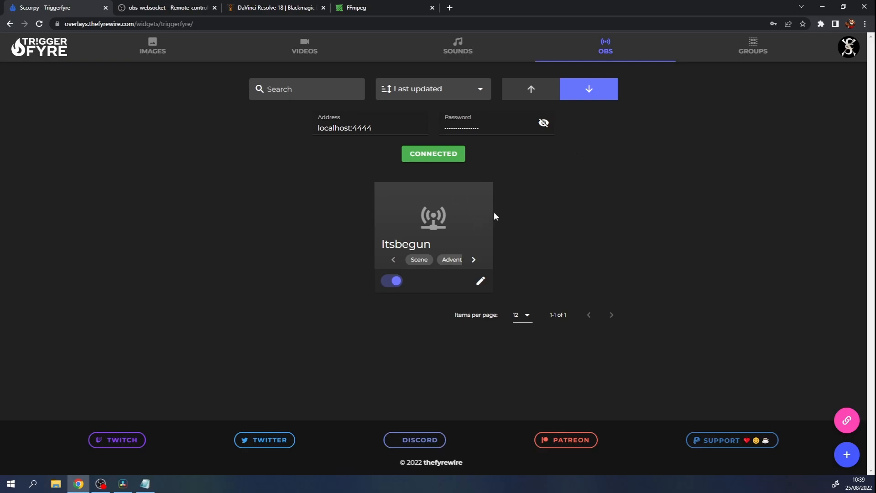
pyautogui.click(100, 484)
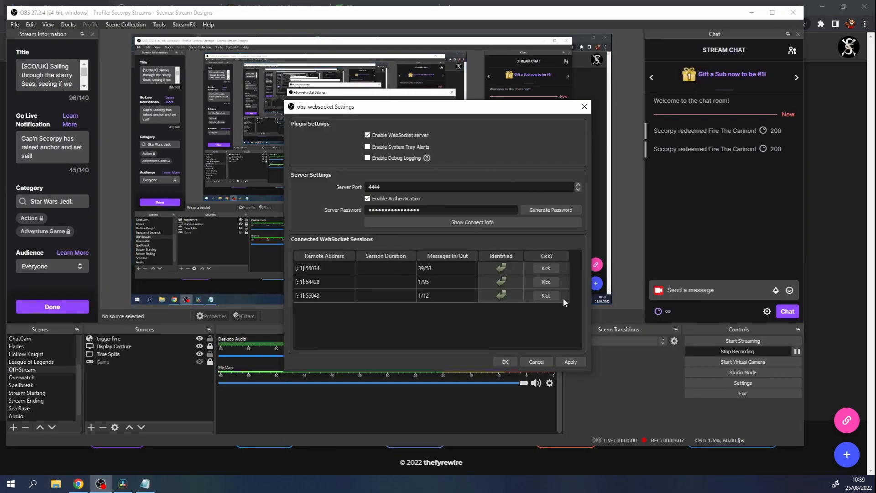
pyautogui.click(548, 361)
# Copy the overlay link from TriggerFyre in Chrome.
pyautogui.moveTo(502, 14); pyautogui.dragTo(875, 59)
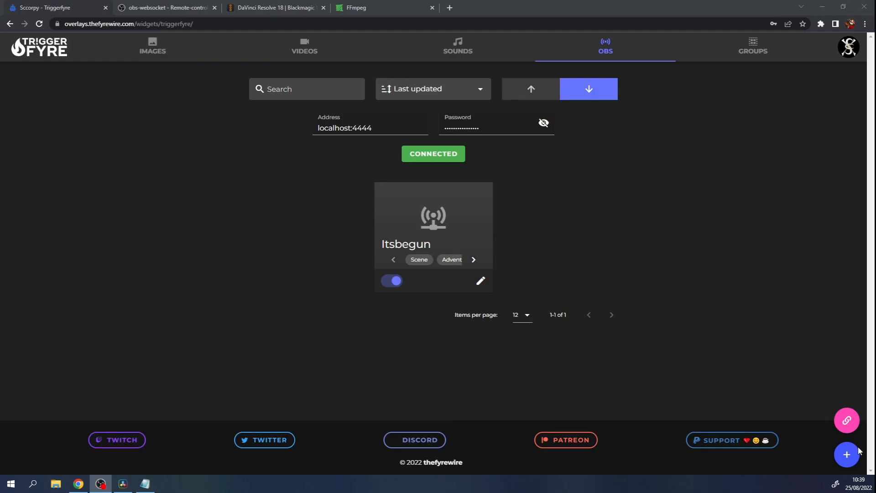
pyautogui.click(847, 426)
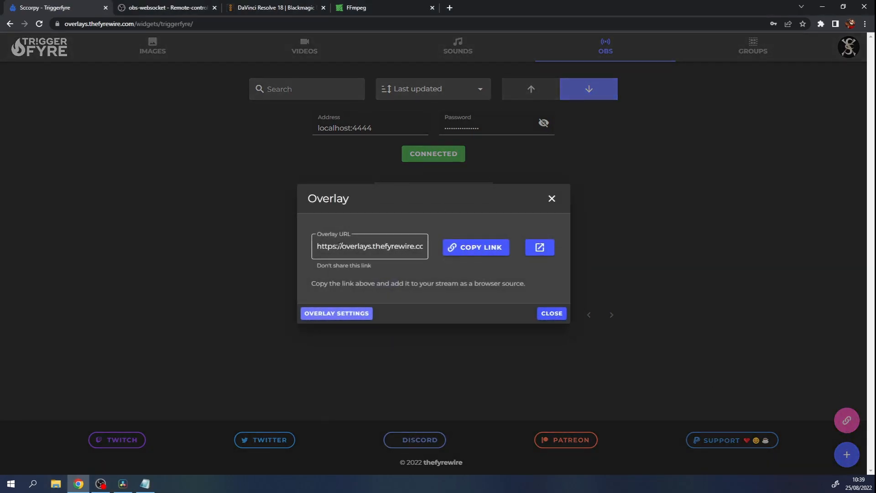
pyautogui.click(478, 248)
# Remove the existing triggerfyre source from the Off-Stream scene in OBS Studio.
pyautogui.moveTo(875, 40); pyautogui.dragTo(417, 45)
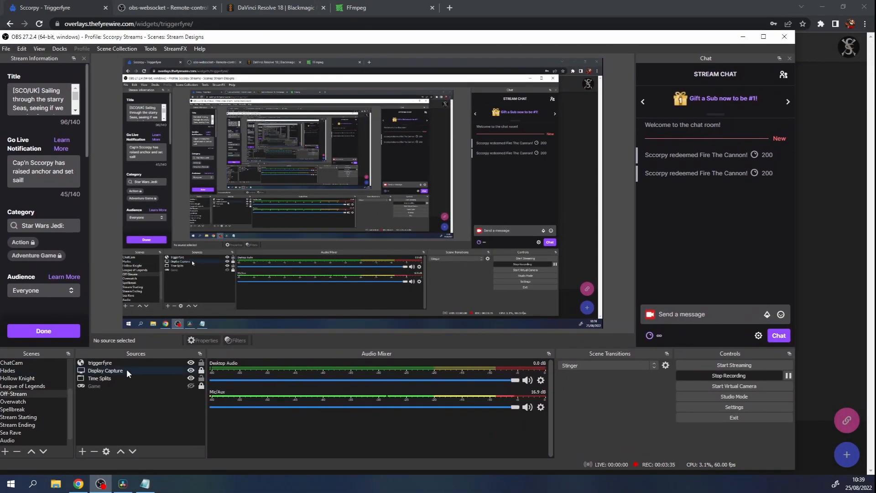
pyautogui.click(126, 363)
pyautogui.press('Delete')
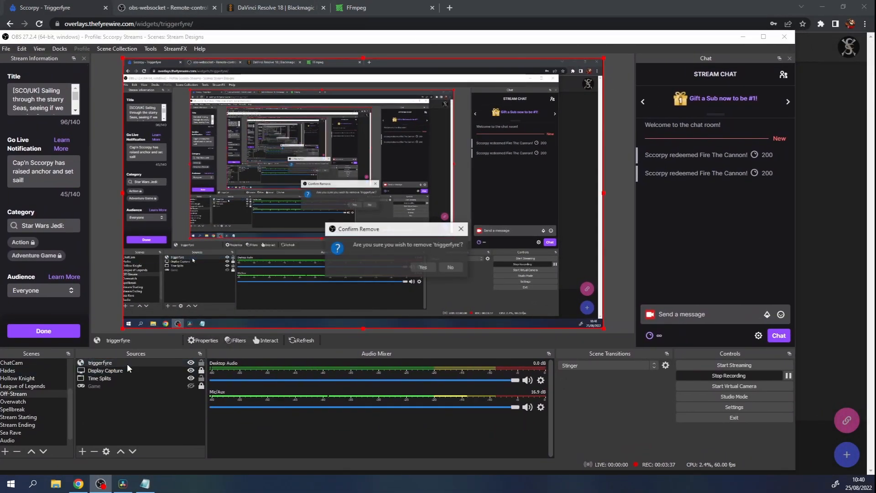
pyautogui.click(423, 268)
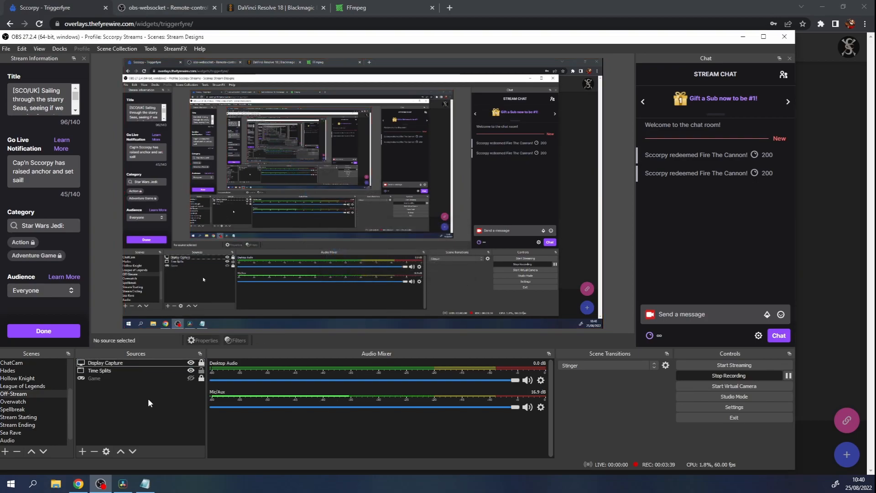
# Add a new Browser source named triggerfyre to the Off-Stream scene.
pyautogui.rightClick(157, 397)
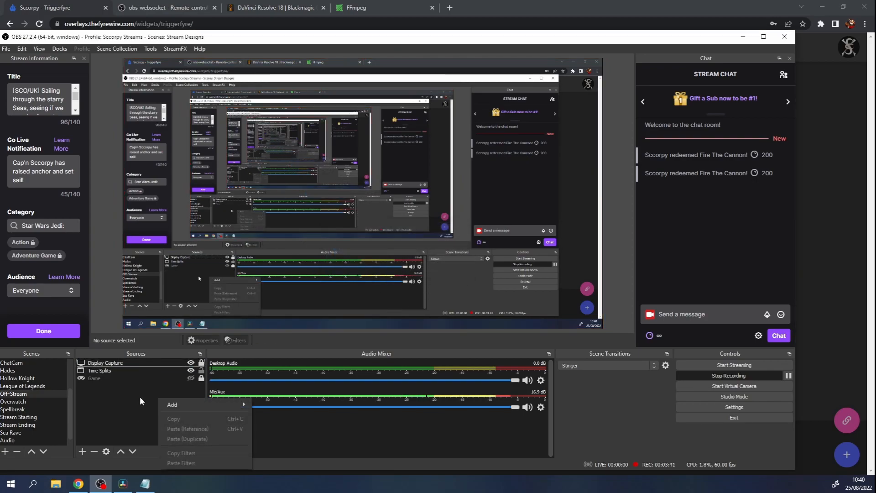
pyautogui.moveTo(172, 403)
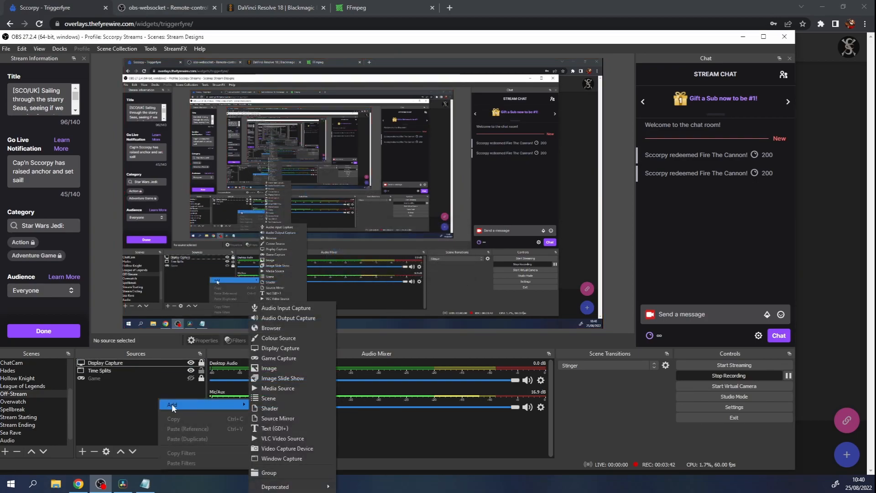
pyautogui.click(298, 326)
pyautogui.write('trigge')
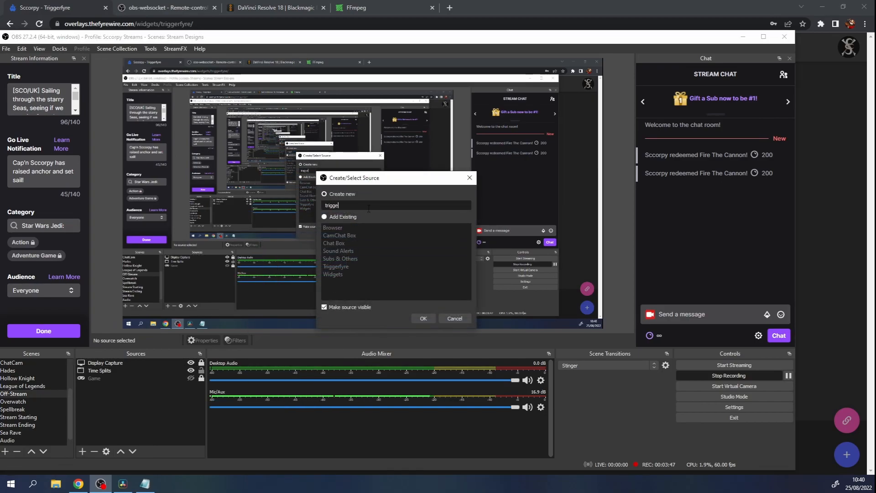
pyautogui.write('rfyre')
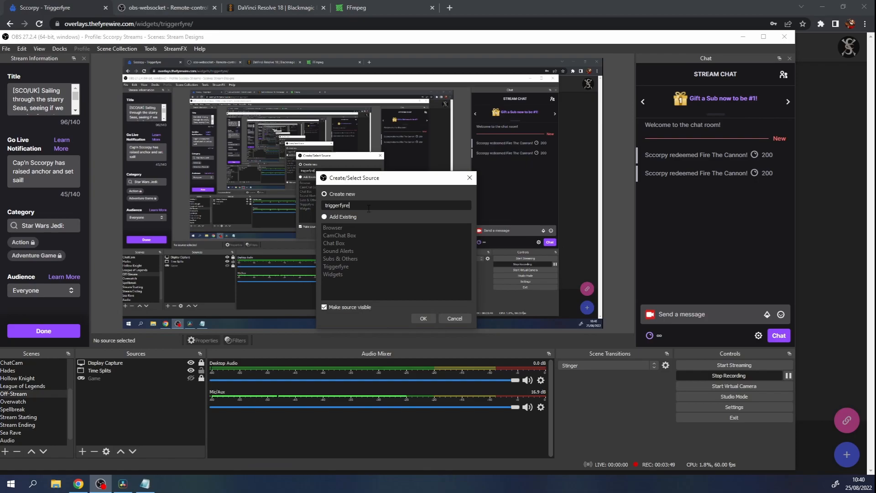
pyautogui.click(427, 318)
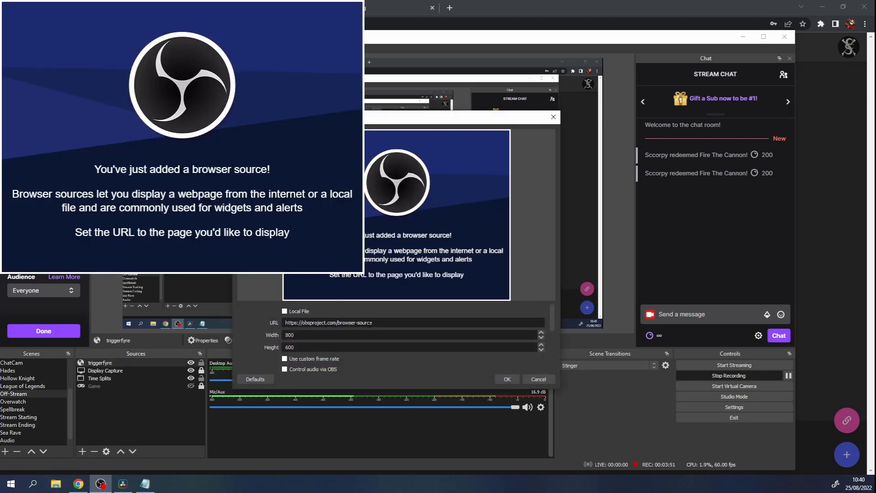
# Replace the browser source's default URL with the copied private overlay link containing the access token, and apply the properties.
pyautogui.moveTo(372, 323); pyautogui.dragTo(233, 321)
pyautogui.hotkey('ctrl', 'v')
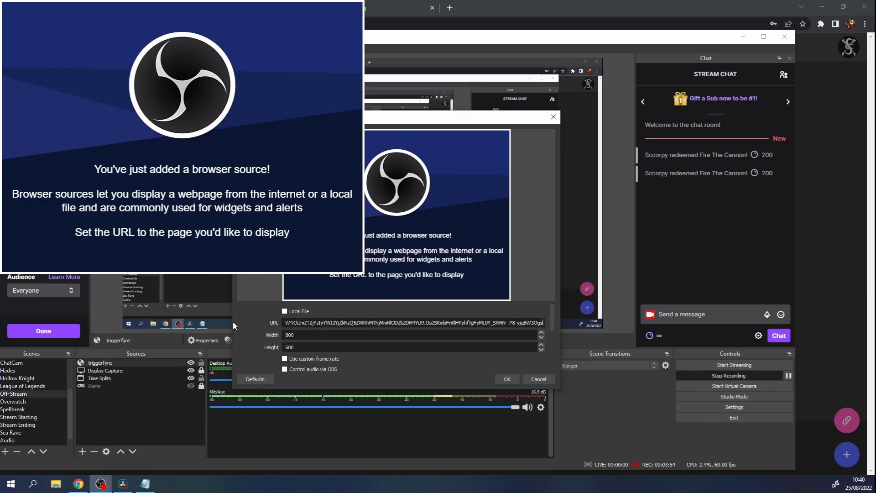
pyautogui.click(508, 378)
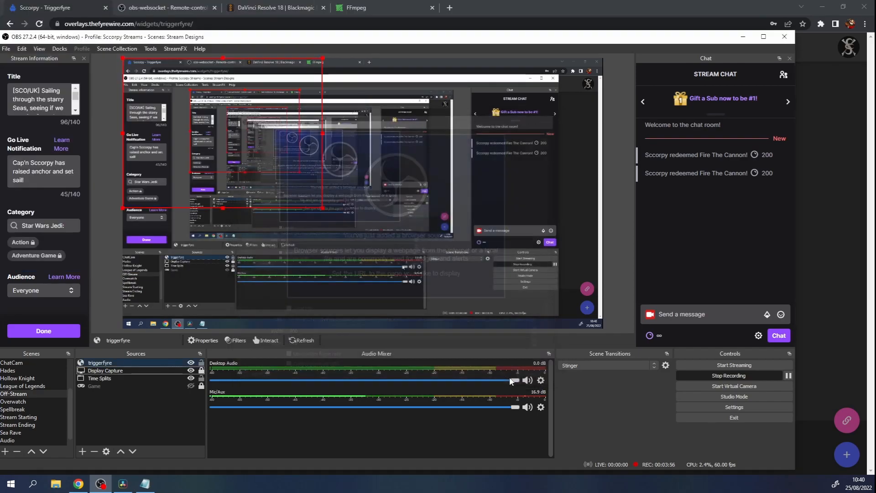
# Stretch the triggerfyre source to fill the whole screen in the preview.
pyautogui.rightClick(238, 133)
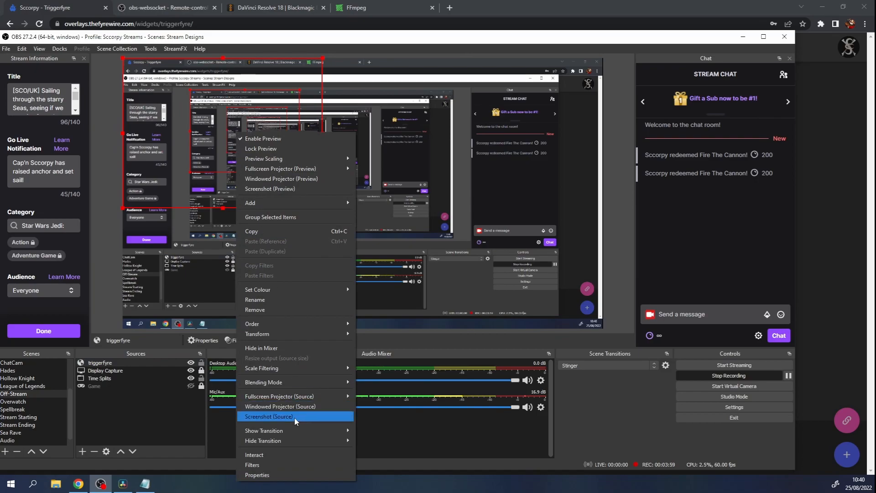
pyautogui.moveTo(276, 337)
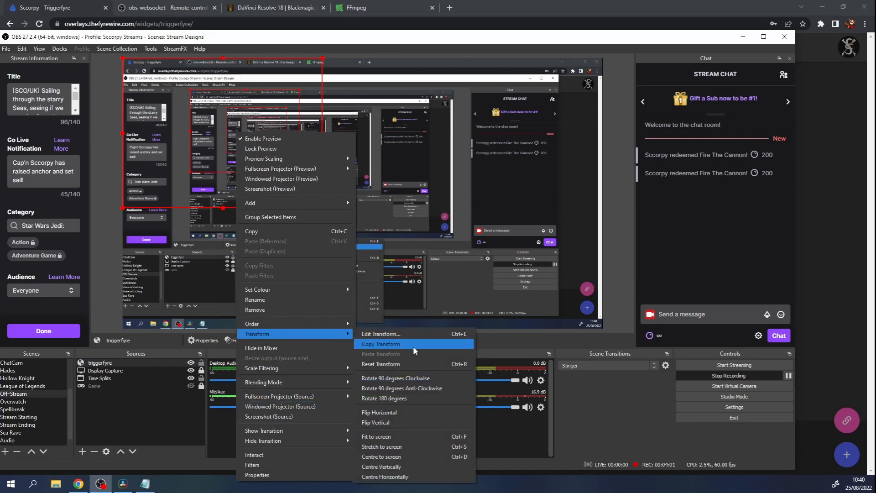
pyautogui.click(409, 444)
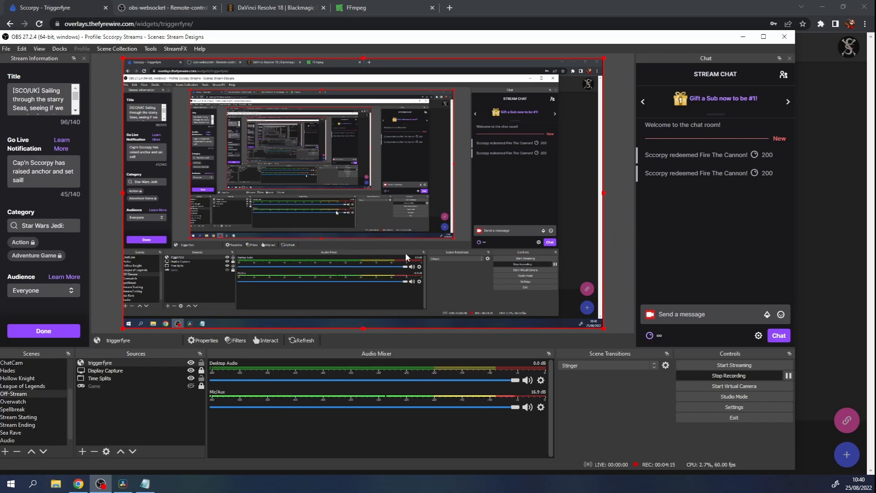
# Return to TriggerFyre in Chrome, close the overlay dialog, and review the Videos, Images and Sounds sections.
pyautogui.click(42, 7)
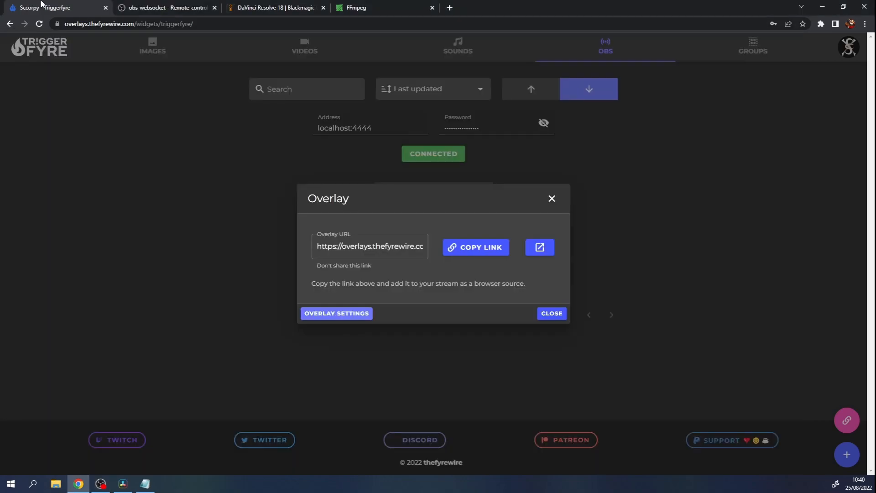
pyautogui.click(556, 316)
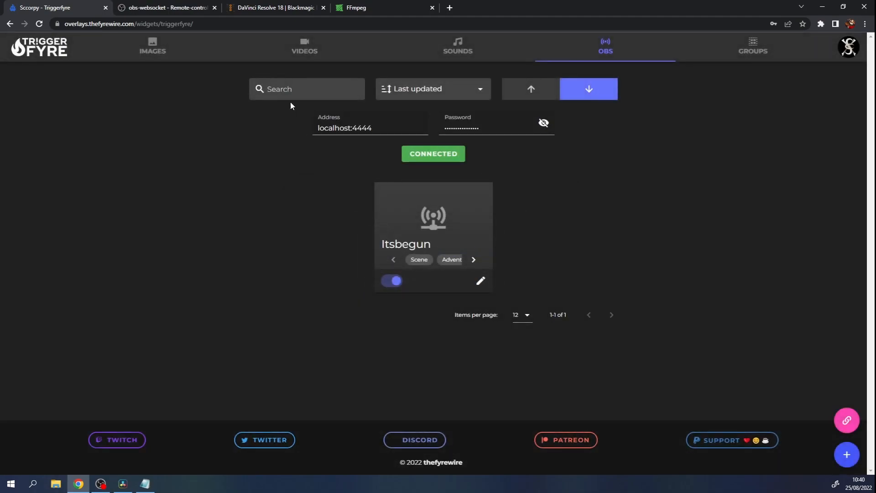
pyautogui.click(301, 53)
pyautogui.click(193, 46)
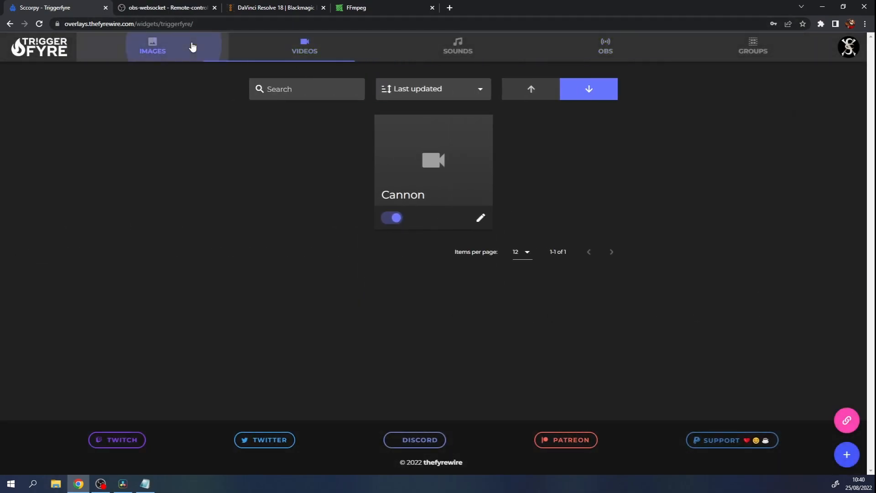
pyautogui.click(458, 51)
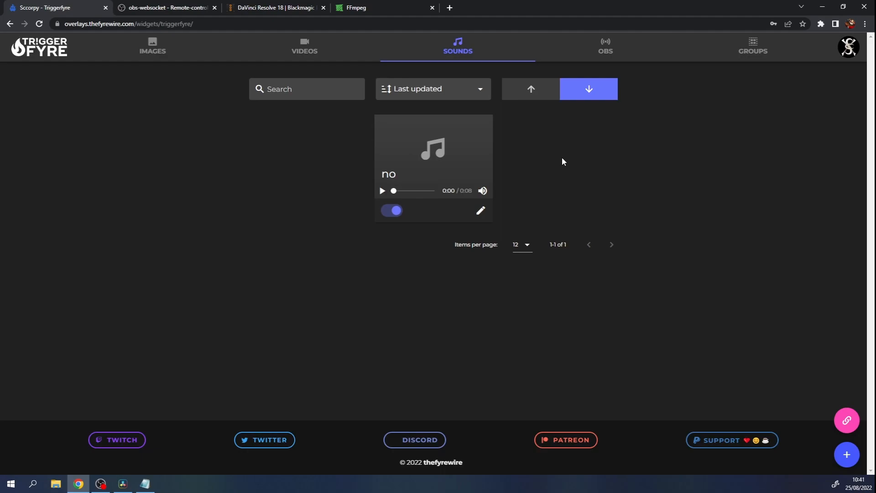
# Bring OBS Studio to the front to view the triggerfyre source in the Off-Stream scene.
pyautogui.click(101, 484)
pyautogui.click(549, 22)
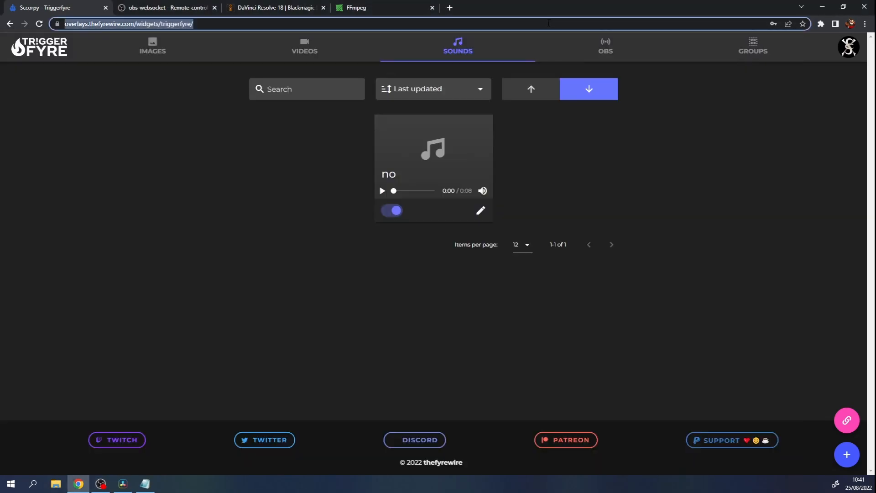
pyautogui.click(100, 484)
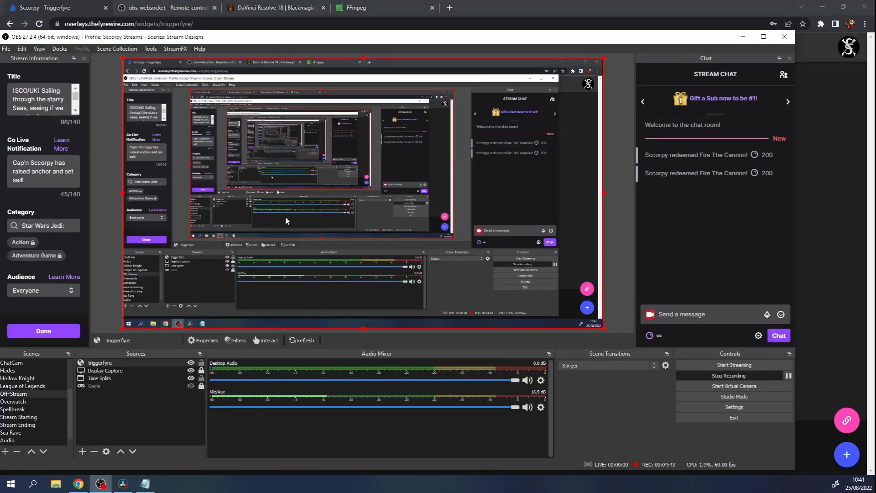
# Move the OBS Studio window out of the way, show the DaVinci Resolve 18 web page in Chrome and close the obs-websocket tab.
pyautogui.moveTo(254, 41); pyautogui.dragTo(875, 41)
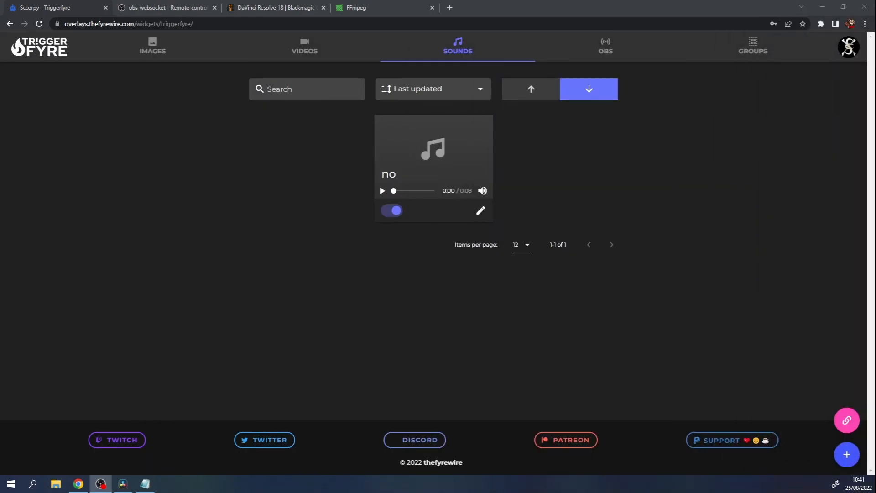
pyautogui.click(265, 8)
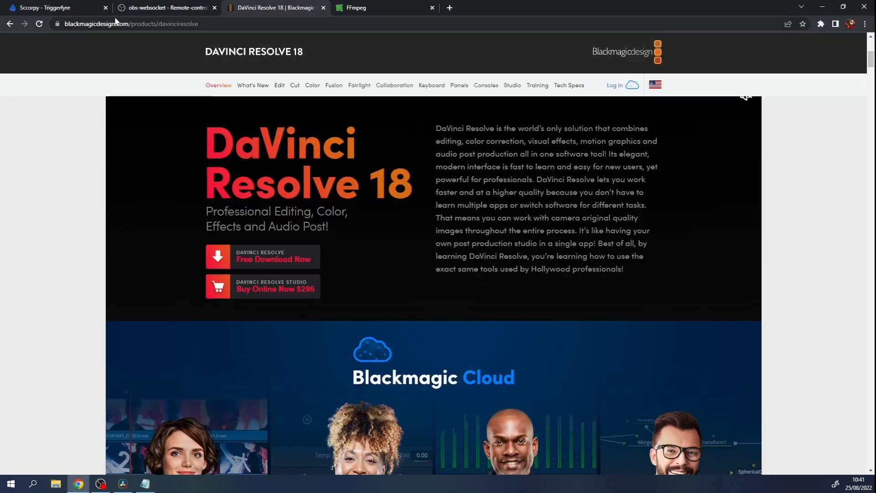
pyautogui.click(214, 8)
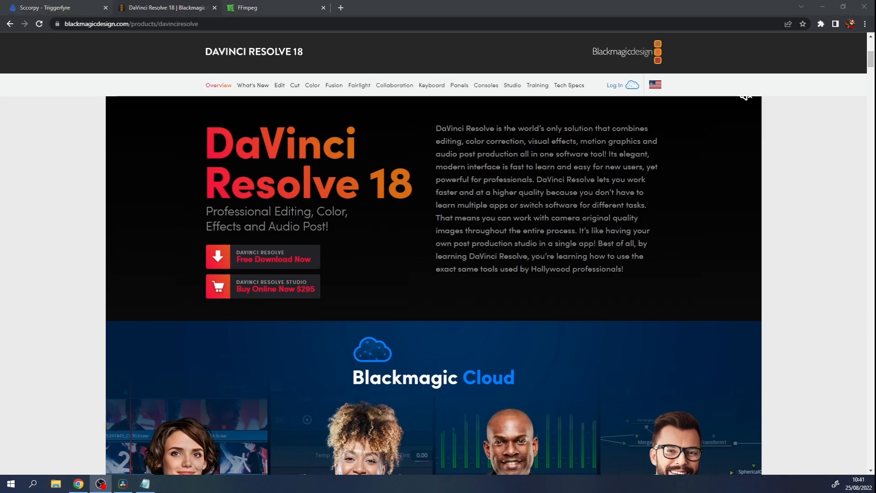
# Switch to DaVinci Resolve, preview the green screen cannon clip with its sound and return the playhead to the timeline start.
pyautogui.click(300, 474)
pyautogui.click(123, 483)
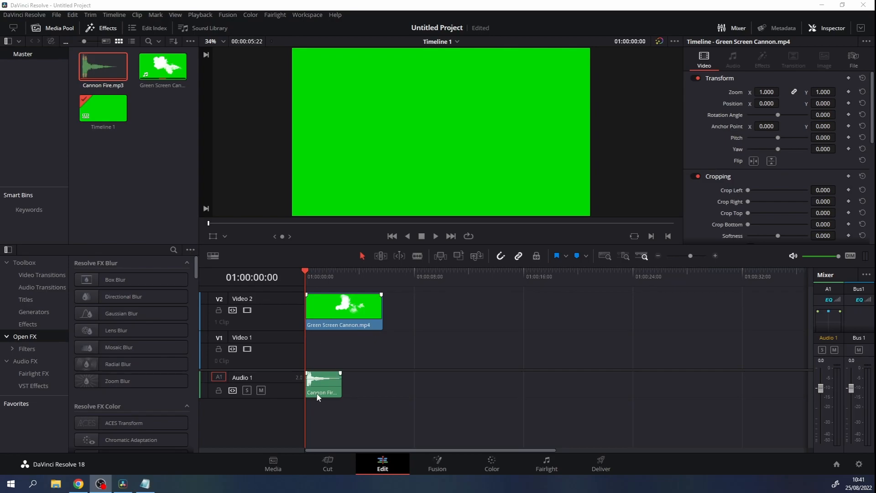
pyautogui.click(436, 236)
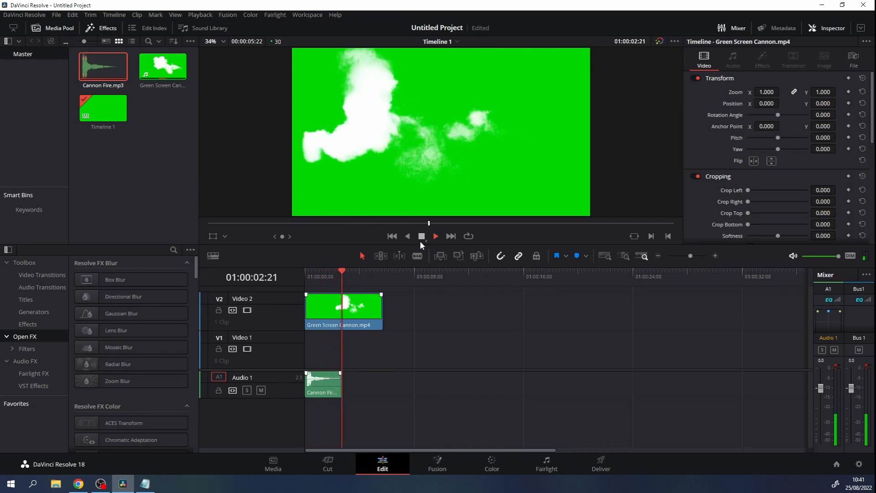
pyautogui.click(421, 236)
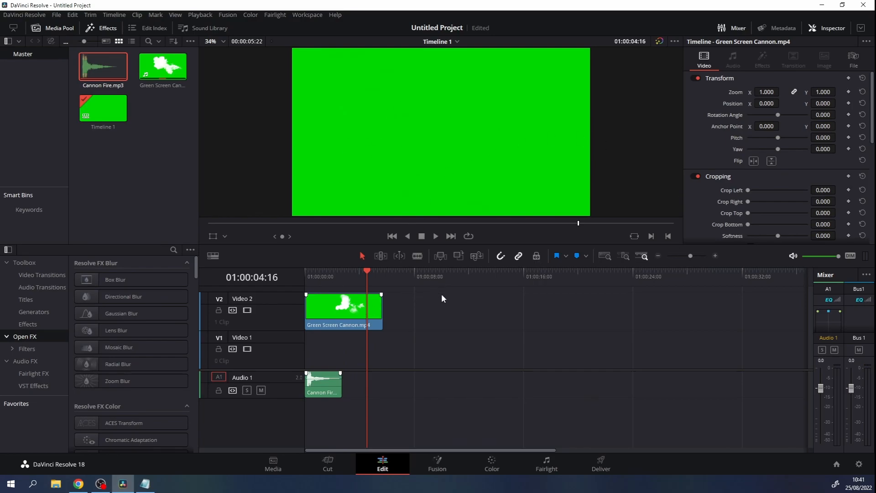
pyautogui.moveTo(368, 269); pyautogui.dragTo(305, 271)
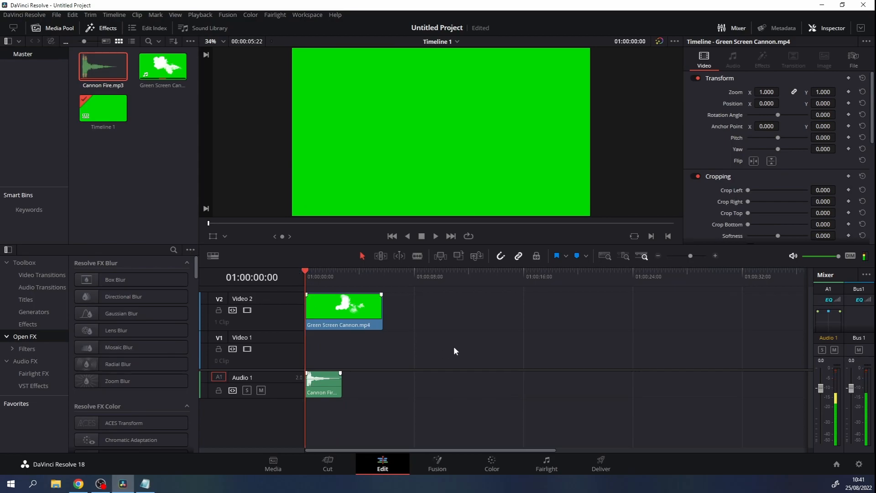
# Combine the Green Screen Cannon video and the Cannon Fire audio on the timeline into a compound clip named Cannon.
pyautogui.moveTo(351, 431); pyautogui.dragTo(324, 293)
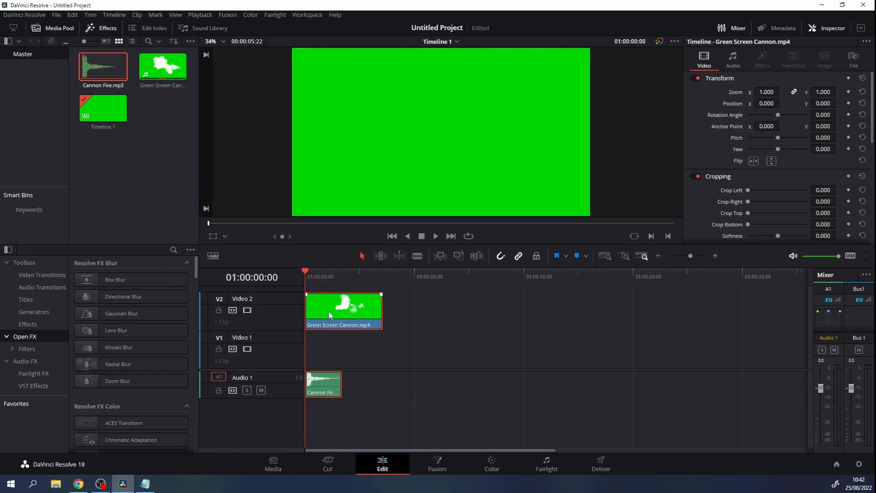
pyautogui.rightClick(329, 315)
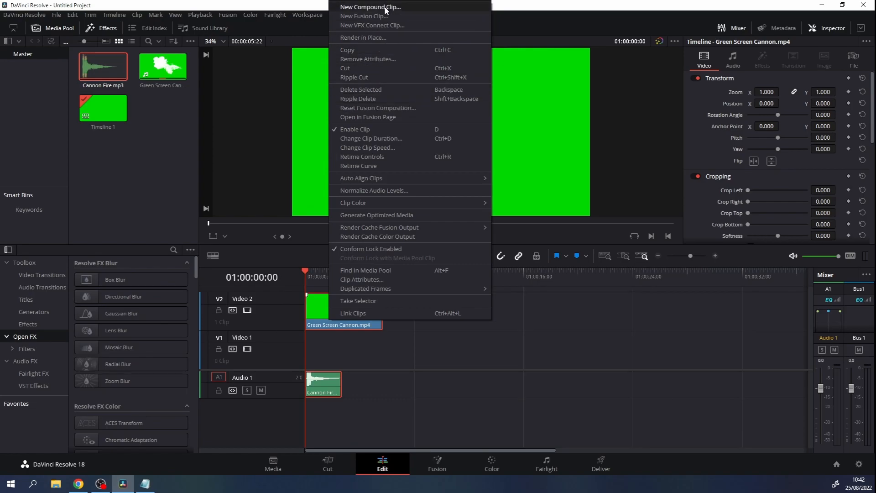
pyautogui.click(370, 7)
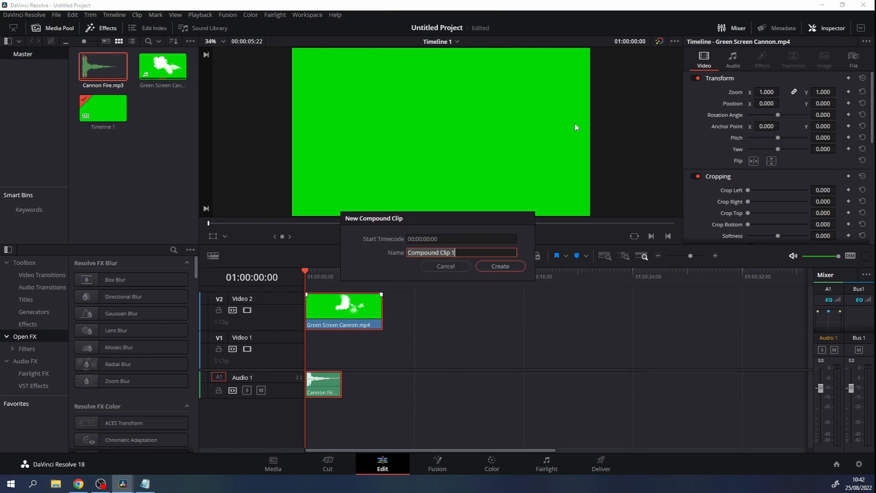
pyautogui.write('Cannon')
pyautogui.click(503, 266)
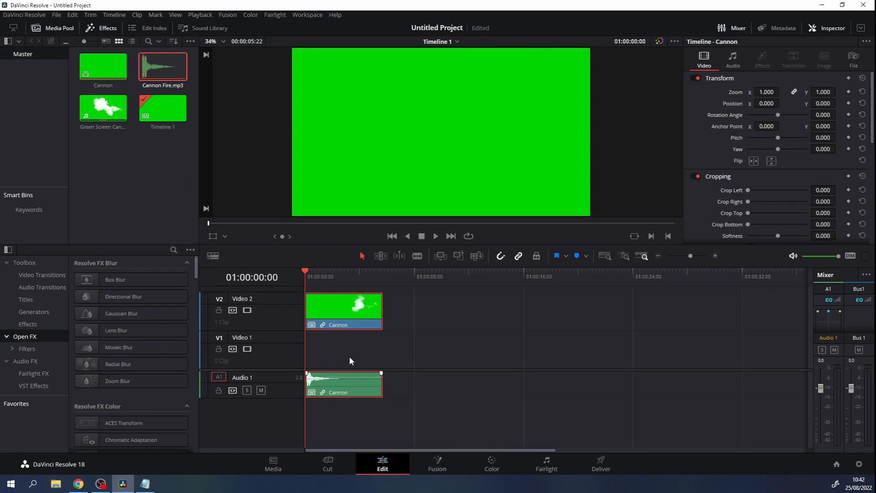
# Open the Cannon clip in Fusion and insert a Delta Keyer node between MediaIn1 and MediaOut1.
pyautogui.click(438, 464)
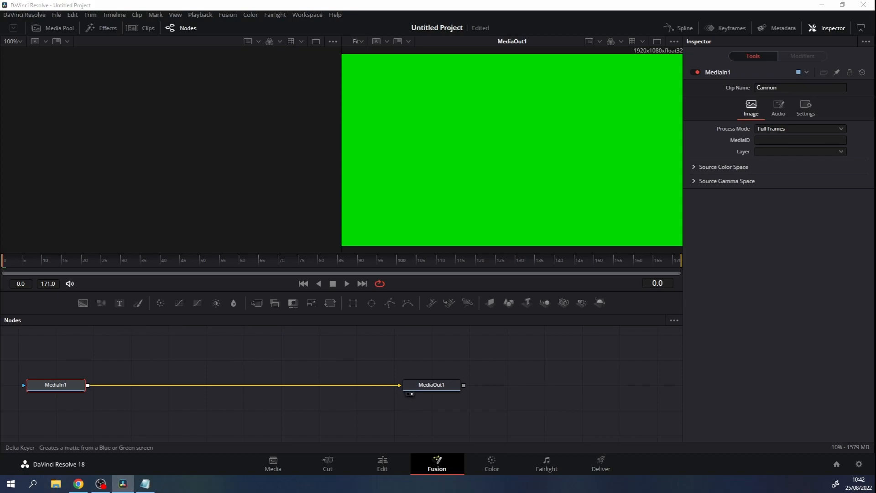
pyautogui.hotkey('shift', 'space')
pyautogui.moveTo(418, 109); pyautogui.dragTo(463, 84)
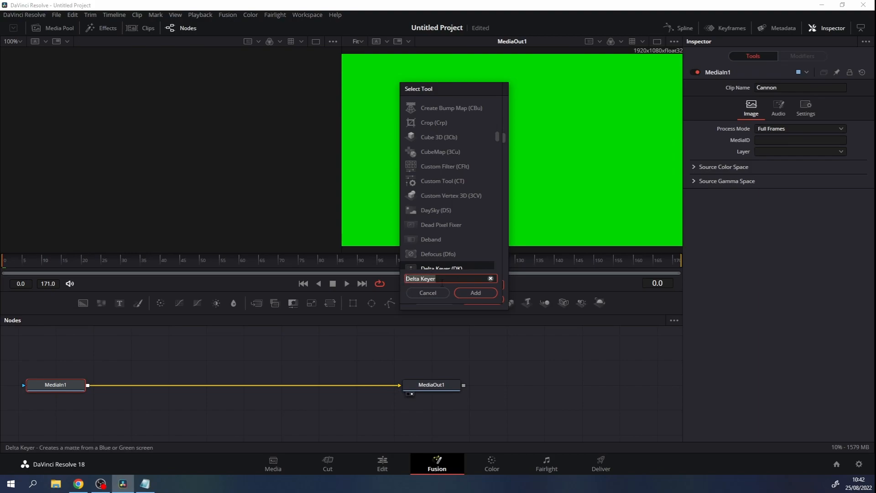
pyautogui.click(475, 292)
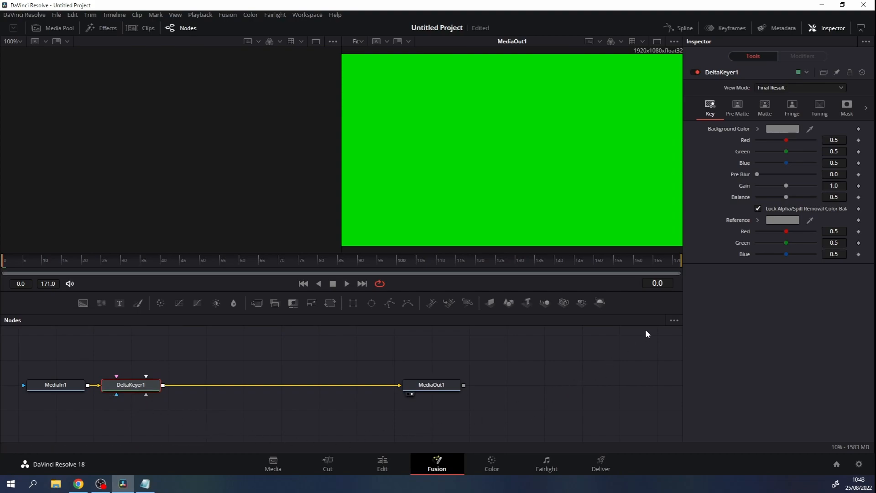
# Set the Delta Keyer's background color to the clip's green (#00d800), sampled from the viewer, and play back the keyed clip.
pyautogui.click(774, 128)
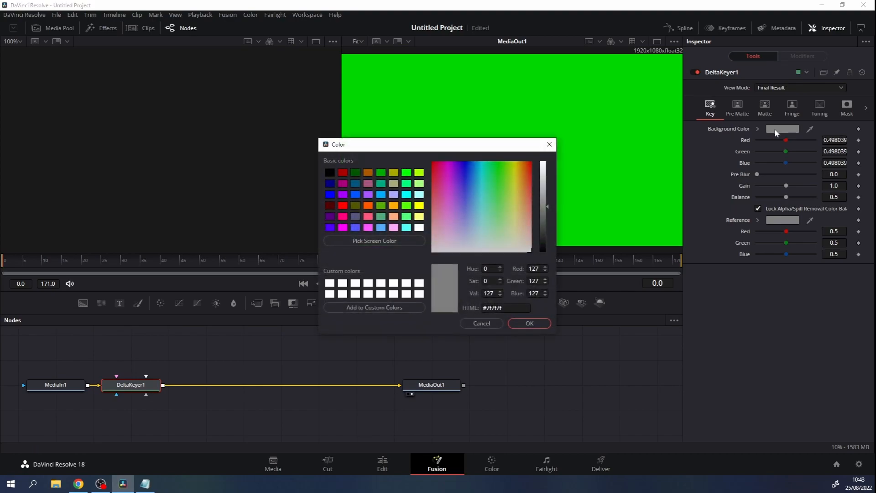
pyautogui.click(379, 241)
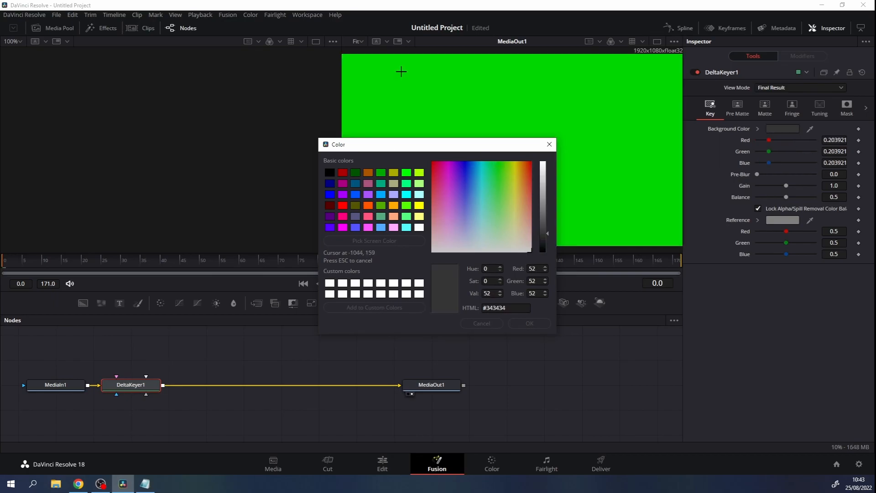
pyautogui.click(414, 72)
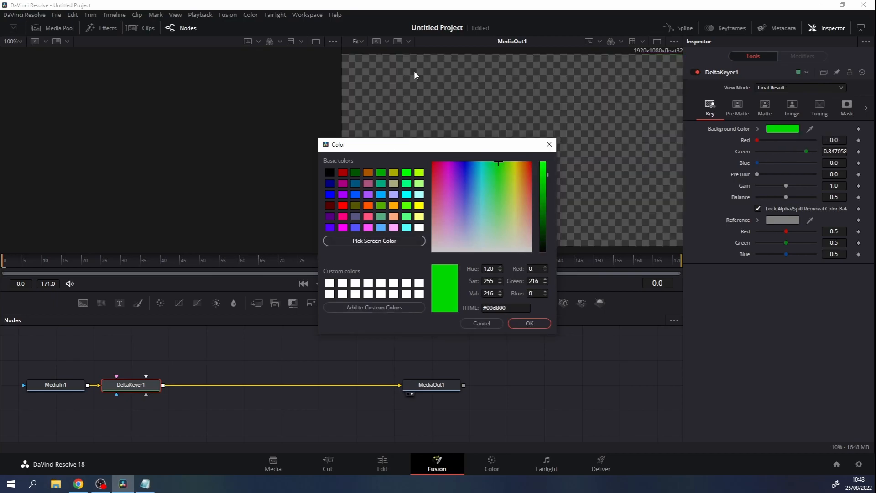
pyautogui.click(529, 323)
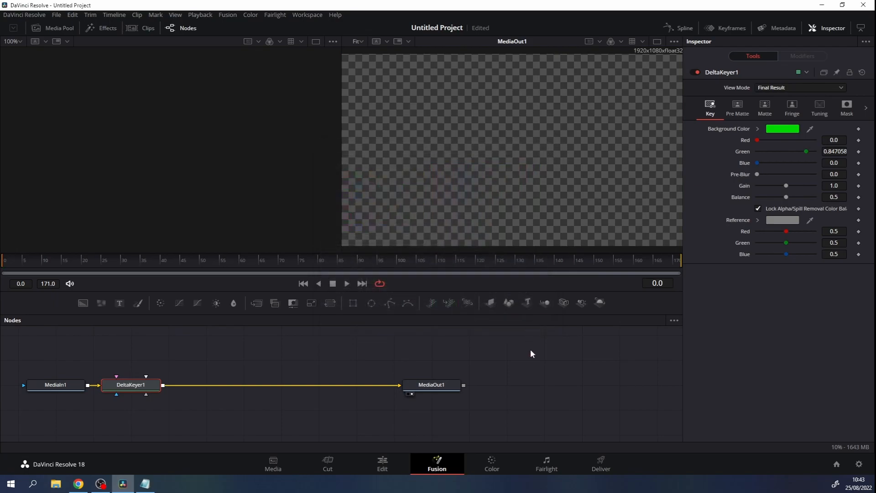
pyautogui.click(347, 283)
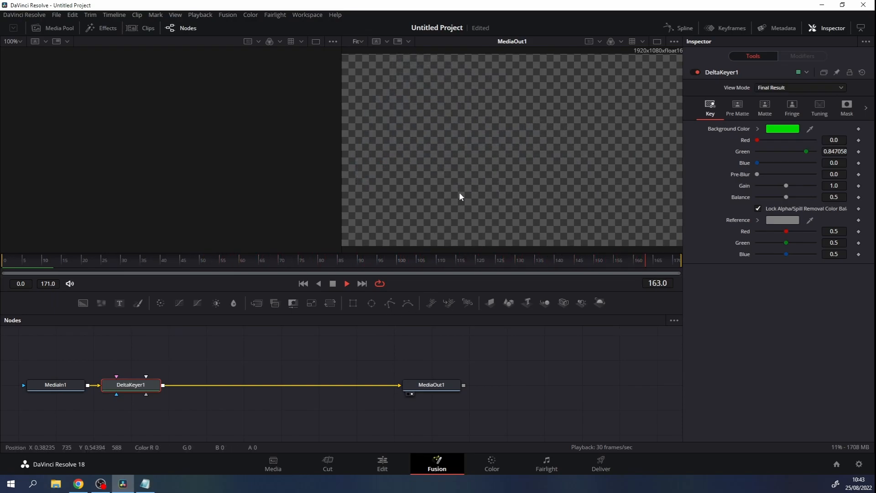
pyautogui.click(333, 284)
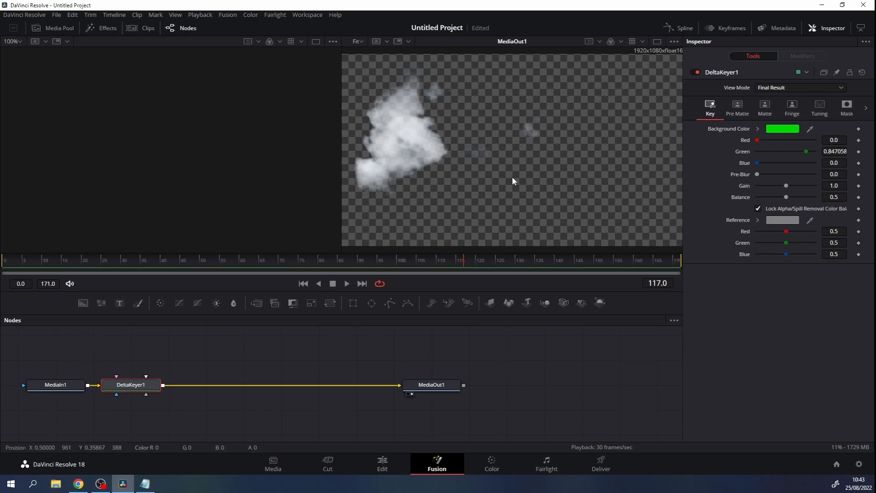
# On the Deliver page, set the video export to QuickTime format with the GoPro CineForm codec and RGB 16-bit type.
pyautogui.click(606, 461)
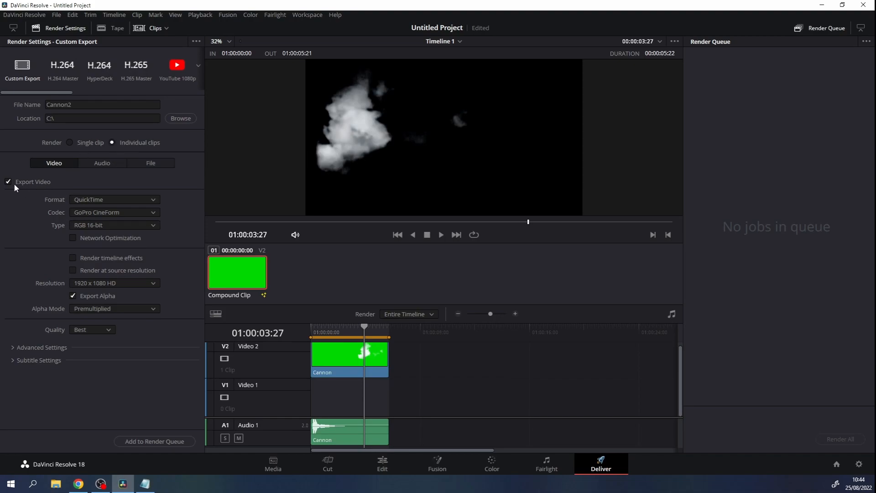
pyautogui.click(133, 199)
pyautogui.click(89, 298)
pyautogui.click(143, 210)
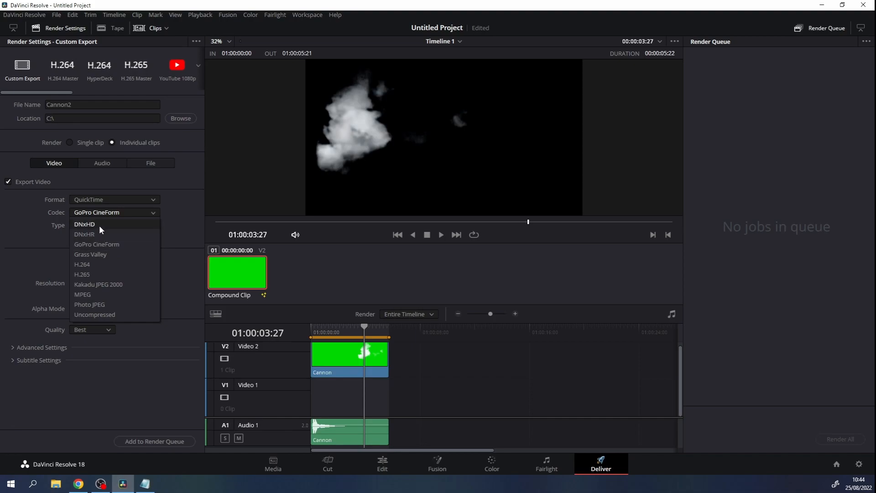
pyautogui.click(126, 244)
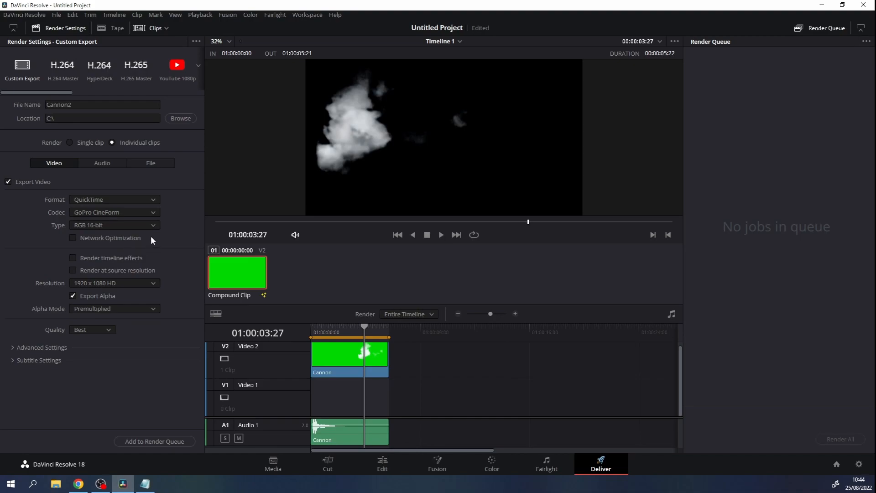
pyautogui.click(114, 225)
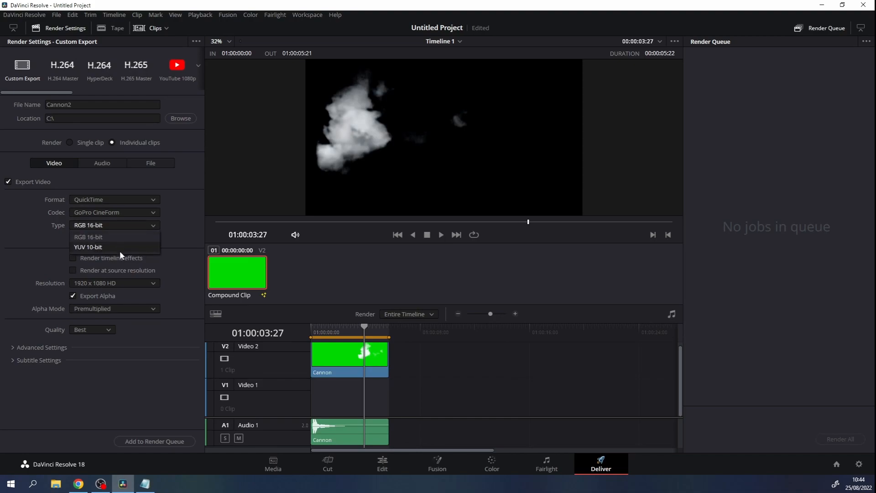
pyautogui.click(119, 234)
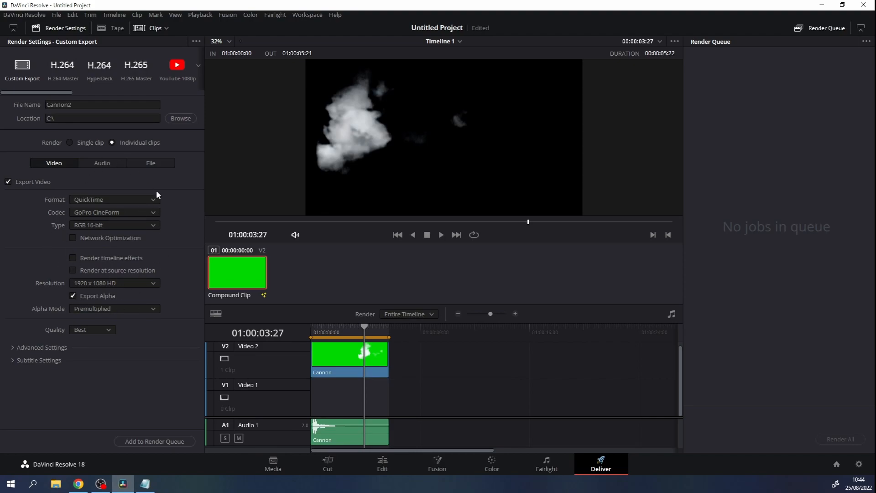
# Try to render Cannon2 to the C:\ location through the render queue.
pyautogui.click(172, 441)
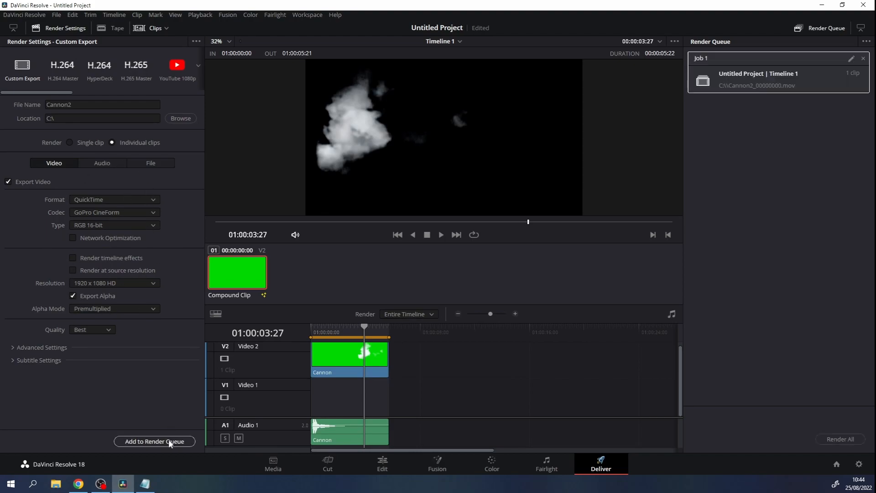
pyautogui.click(833, 441)
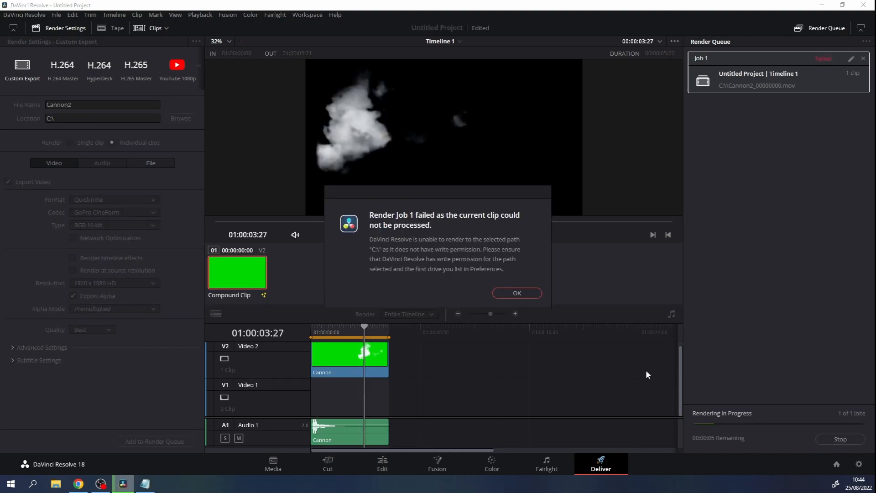
pyautogui.click(505, 293)
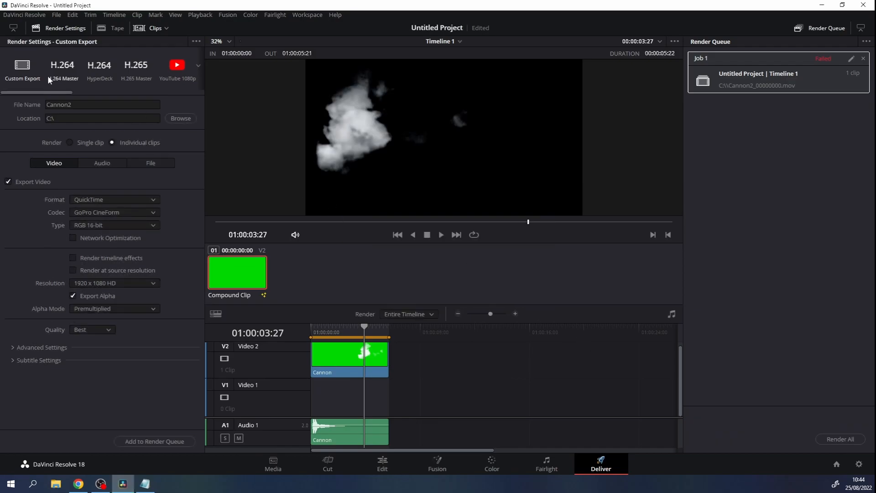
# Change the render location to the Music & Alerts folder inside Stream Things.
pyautogui.click(182, 116)
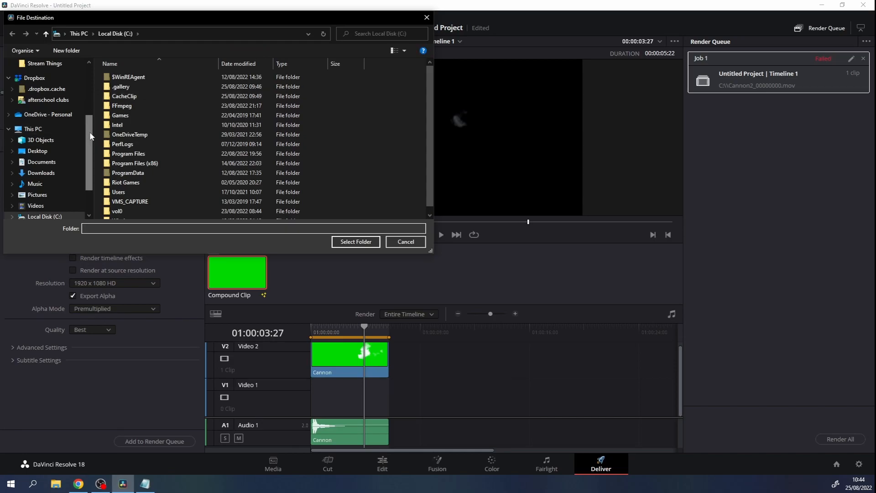
pyautogui.scroll(2, 73, 132)
pyautogui.click(69, 140)
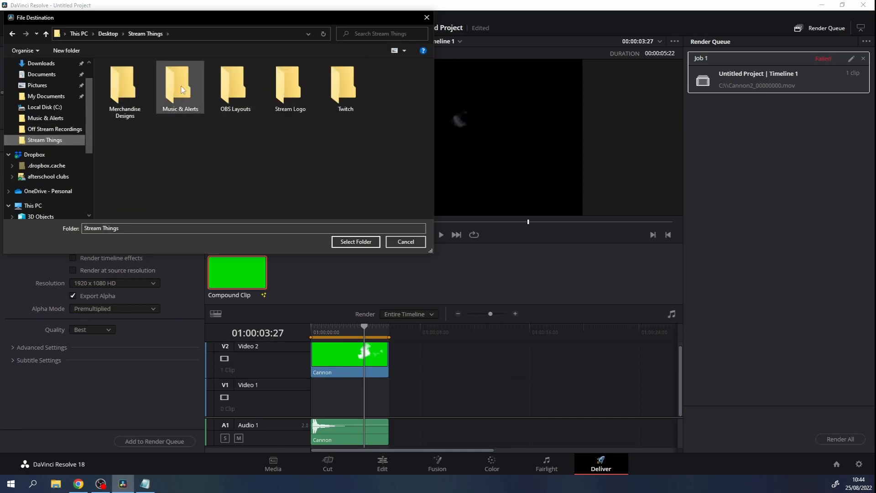
pyautogui.doubleClick(235, 89)
pyautogui.click(360, 242)
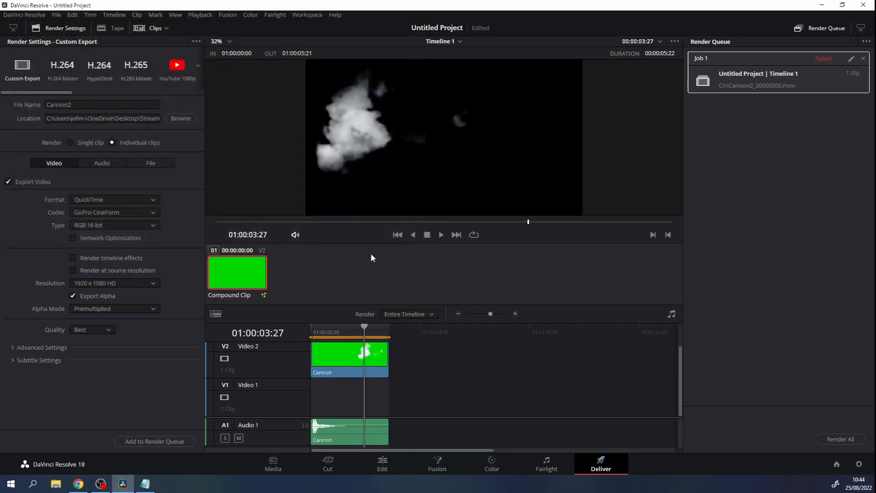
# Remove the failed job from the render queue, then queue Cannon2 again with the new location and render it.
pyautogui.click(863, 59)
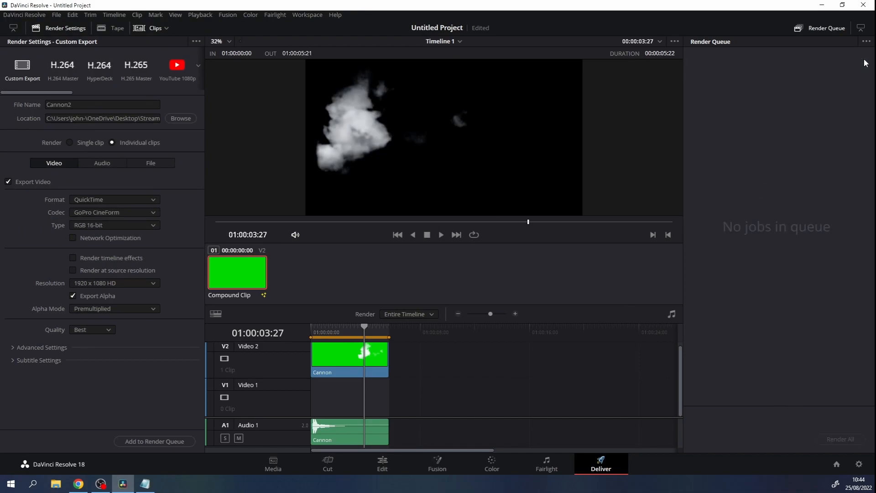
pyautogui.click(159, 442)
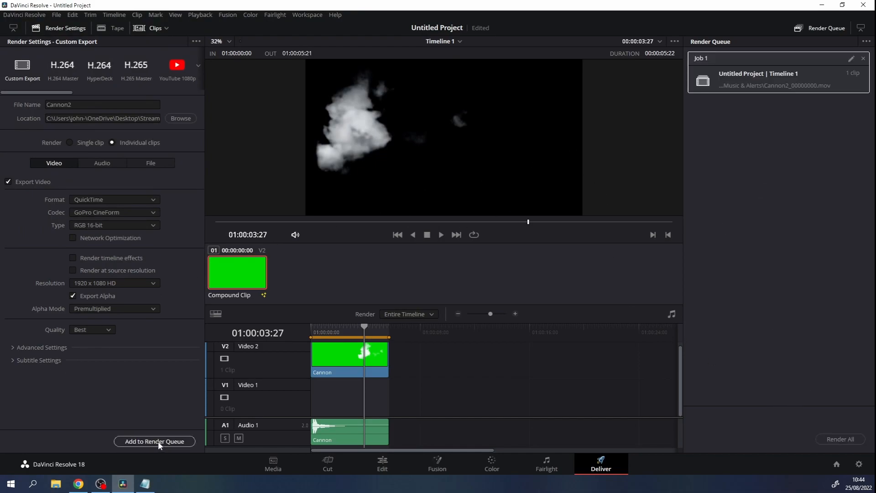
pyautogui.click(843, 440)
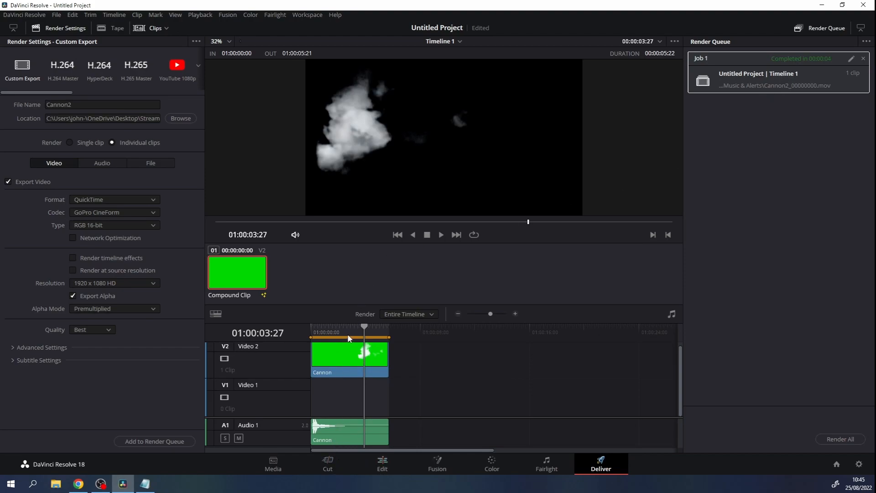
# Review the Delta Keyer's background colour on the Fusion page, leave it as is, and return to the Deliver page.
pyautogui.click(339, 459)
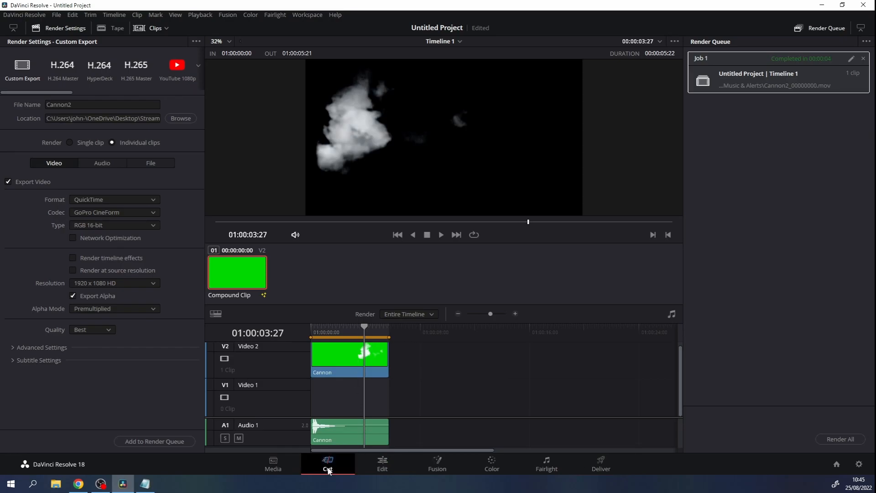
pyautogui.click(382, 463)
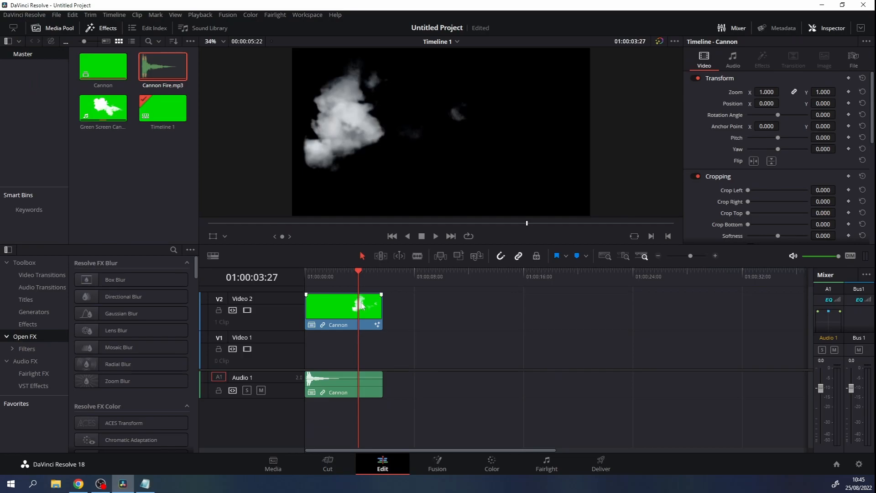
pyautogui.click(454, 474)
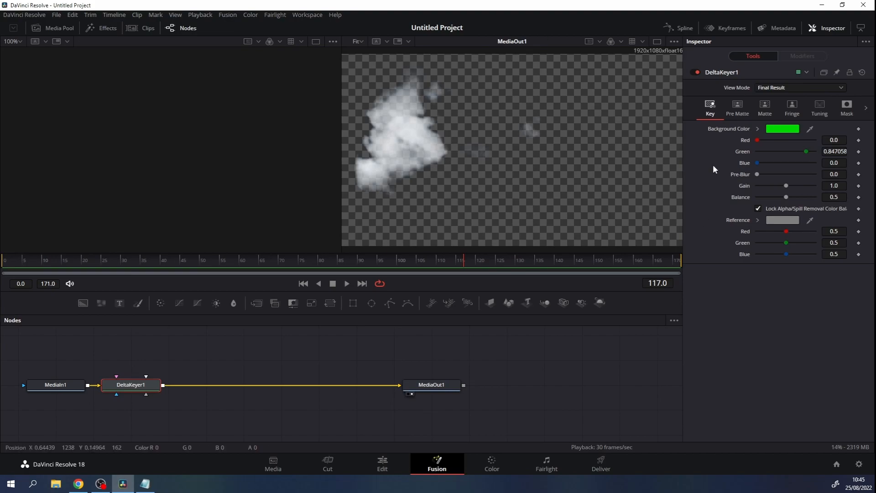
pyautogui.click(776, 130)
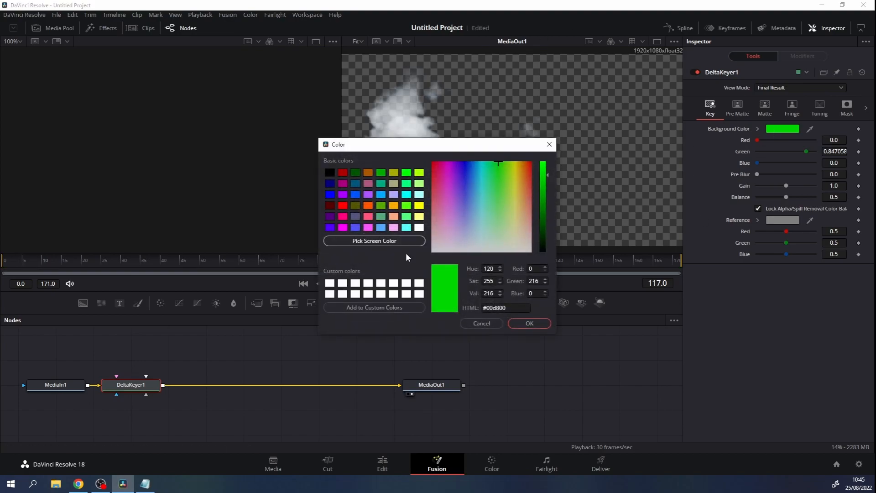
pyautogui.click(480, 323)
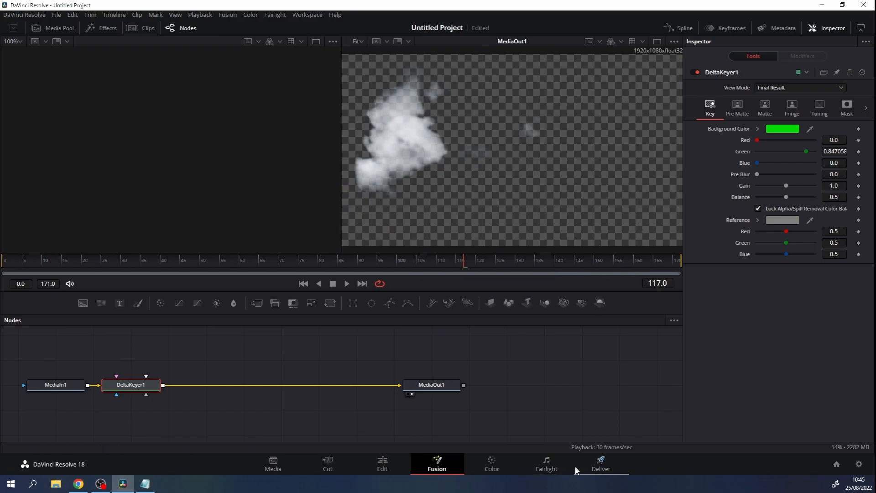
pyautogui.click(598, 466)
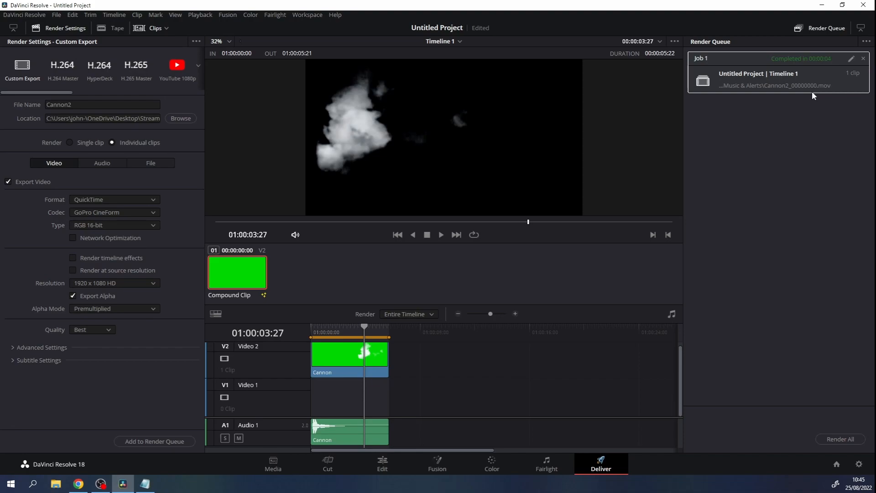
# Close DaVinci Resolve without saving the project, and close its product page in the browser.
pyautogui.click(866, 5)
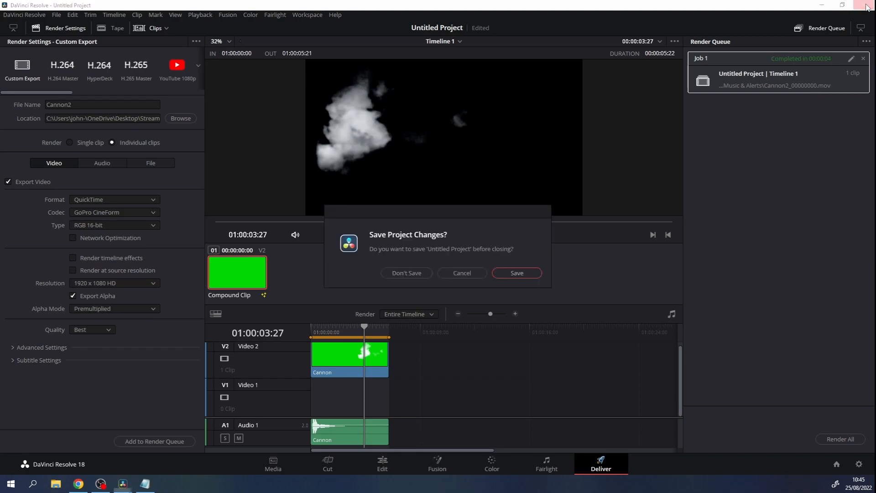
pyautogui.click(417, 274)
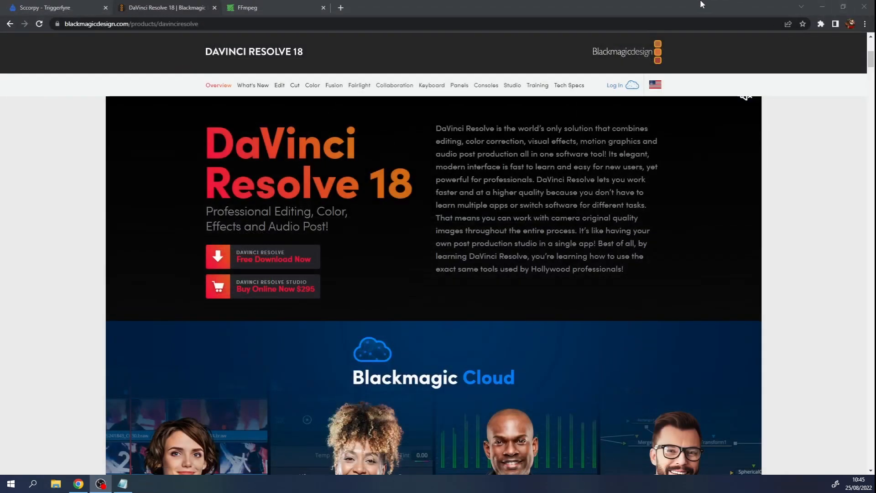
pyautogui.click(214, 7)
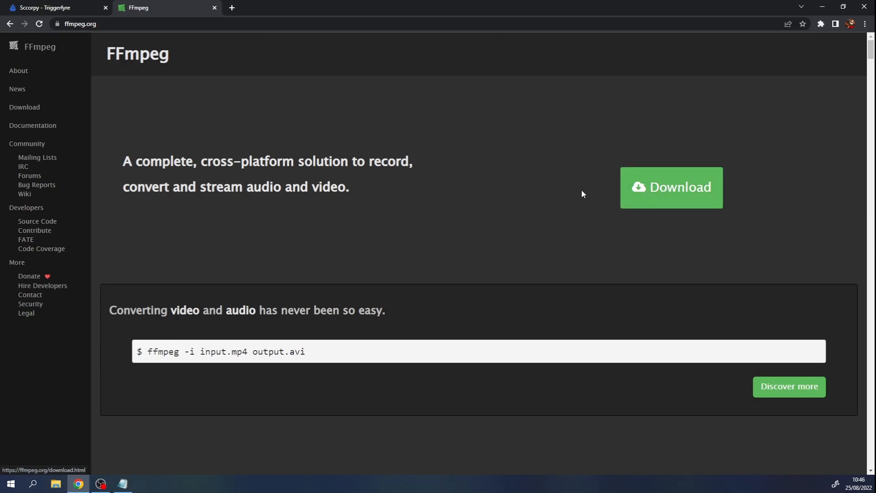
# Open the FFmpeg download page and look at the Windows EXE builds offered there.
pyautogui.click(668, 198)
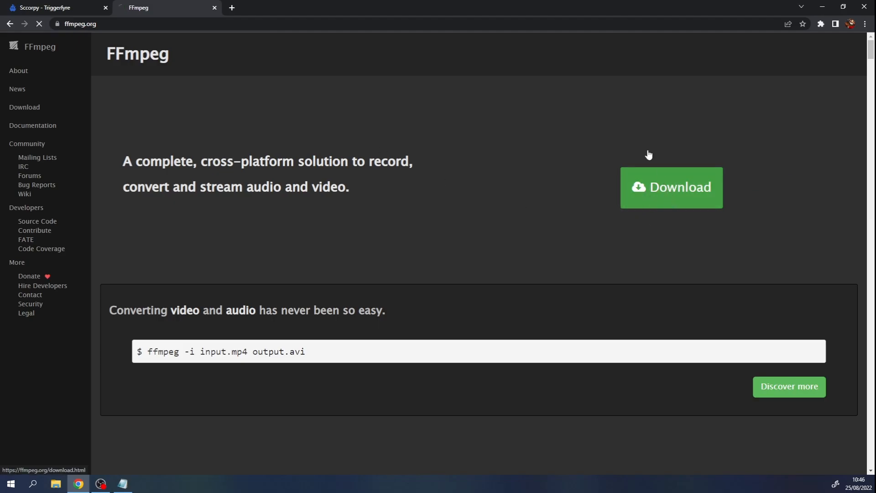
pyautogui.scroll(-3, 340, 250)
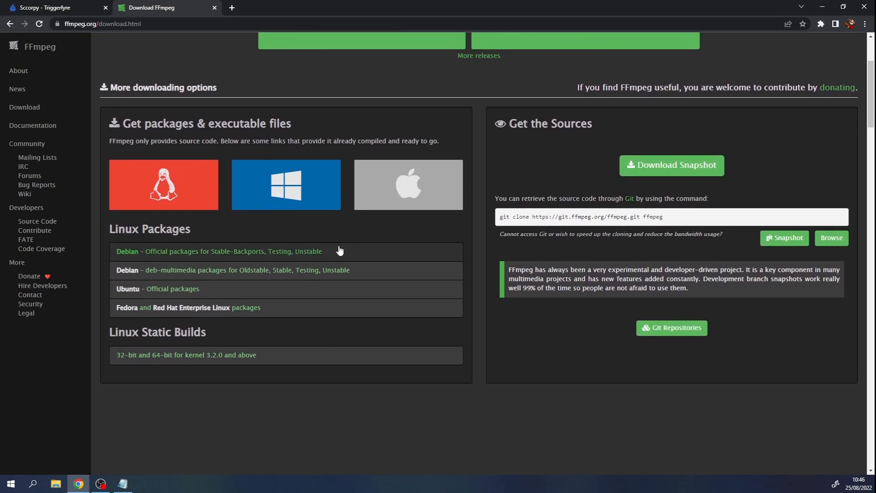
pyautogui.moveTo(283, 190)
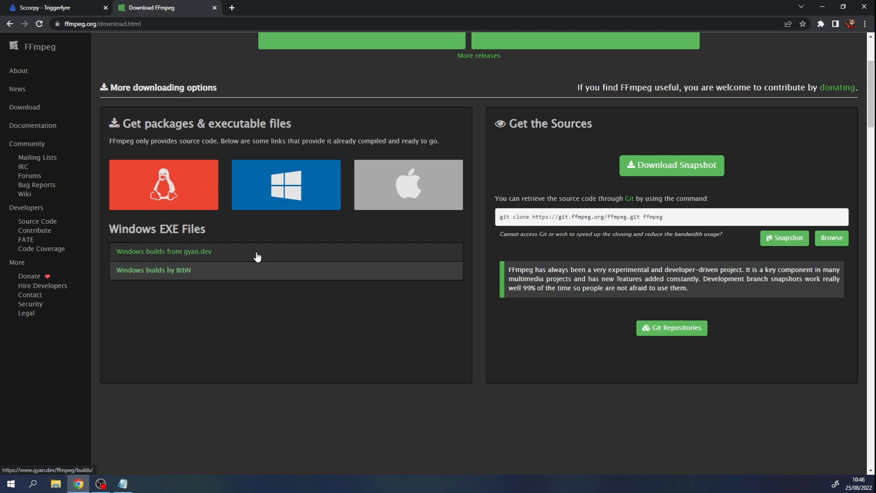
pyautogui.scroll(3, 313, 214)
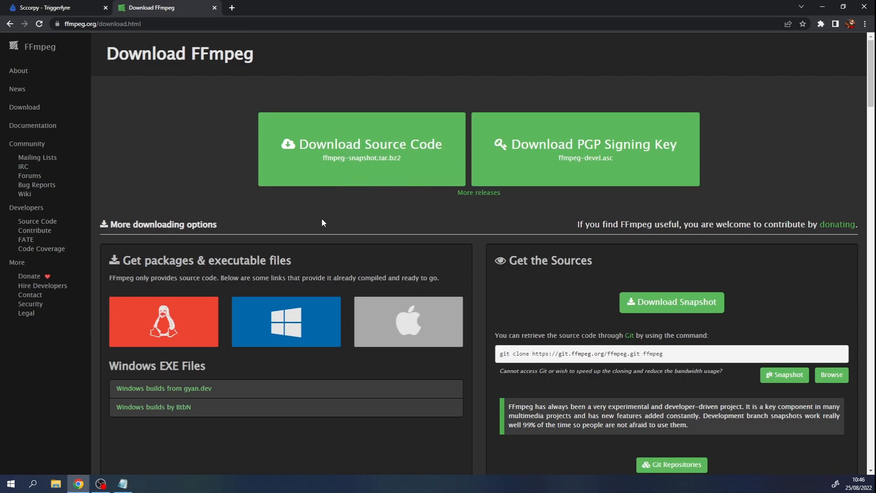
pyautogui.moveTo(199, 297)
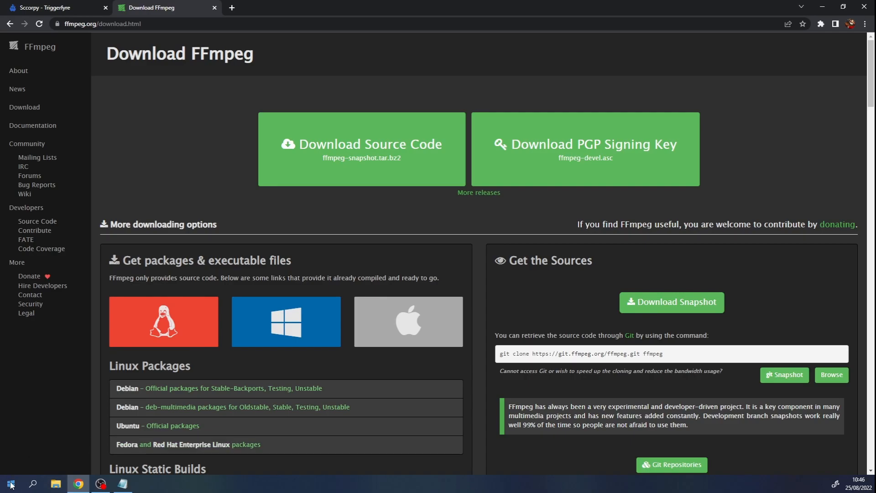
# Open the C: drive in File Explorer, look inside the FFmpeg folder, and return to the drive's root.
pyautogui.click(33, 484)
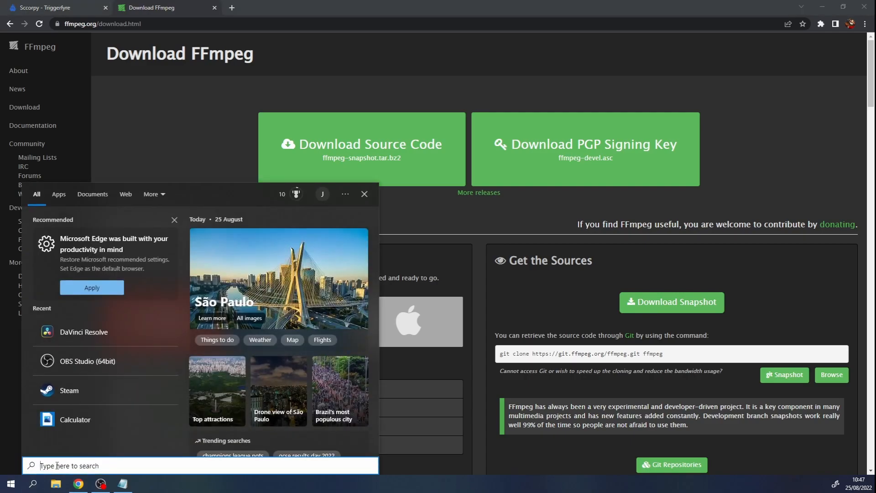
pyautogui.write('c')
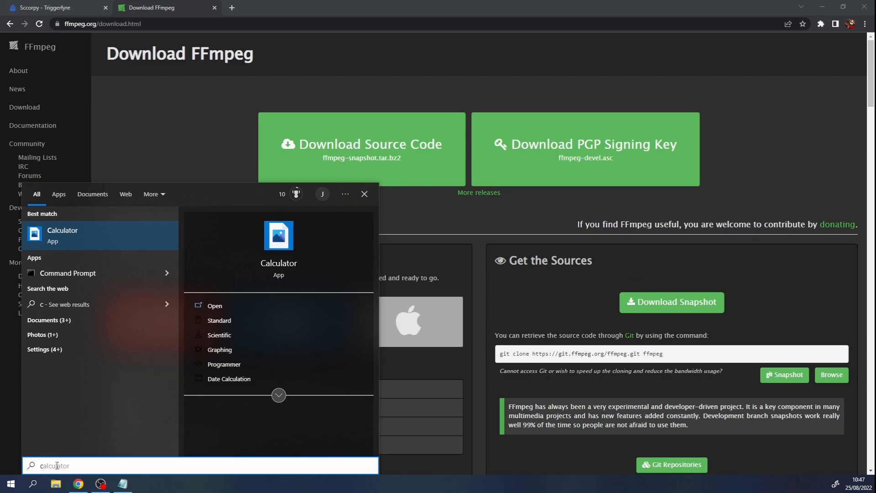
pyautogui.write(':')
pyautogui.click(83, 241)
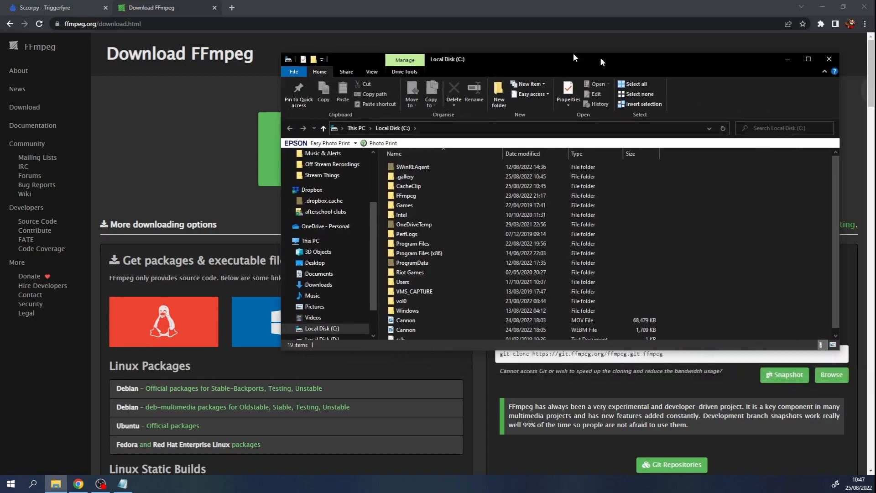
pyautogui.moveTo(601, 57); pyautogui.dragTo(478, 54)
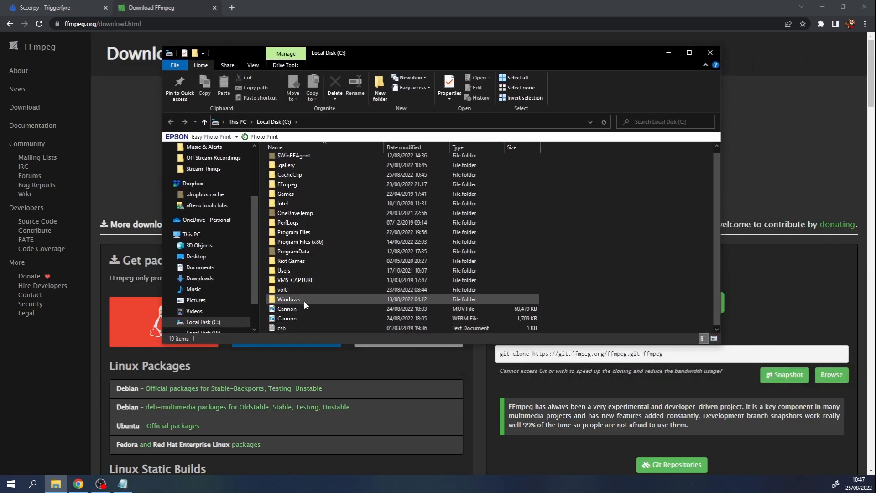
pyautogui.scroll(1, 311, 292)
pyautogui.click(299, 188)
pyautogui.doubleClick(299, 188)
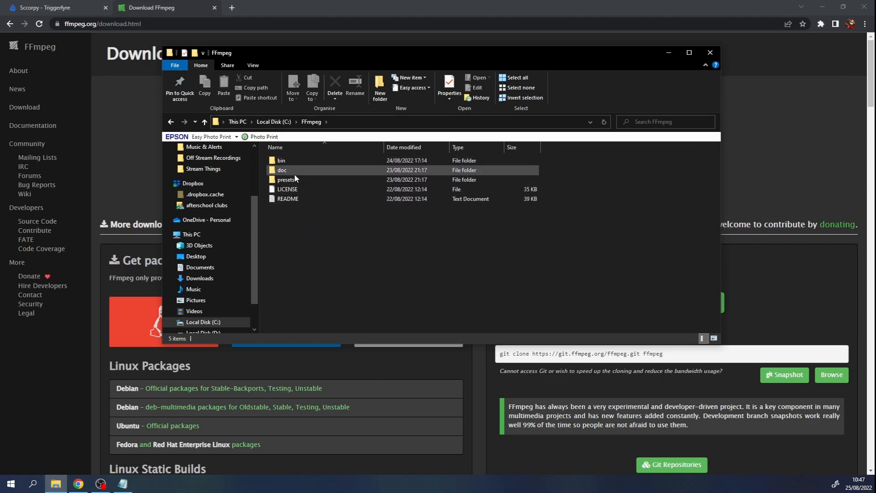
pyautogui.click(170, 122)
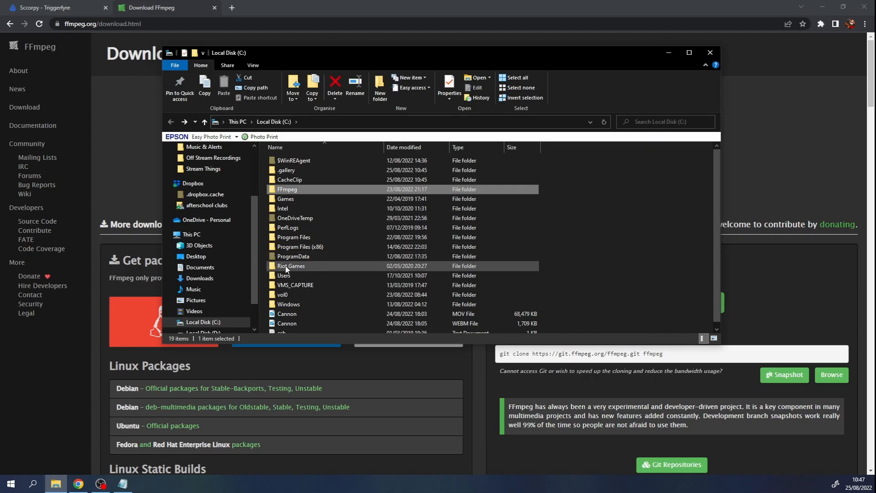
# Search Windows for "system variables" and open the system environment variables settings, placing the System Properties window in view.
pyautogui.click(12, 484)
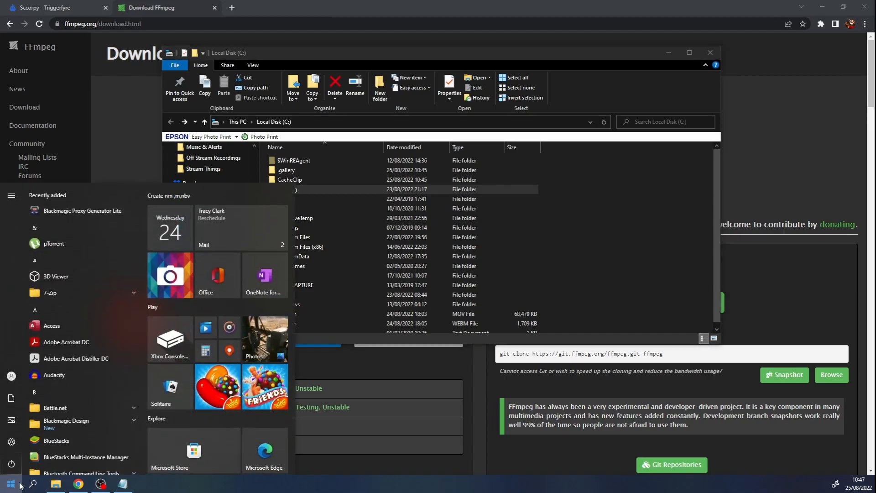
pyautogui.click(35, 485)
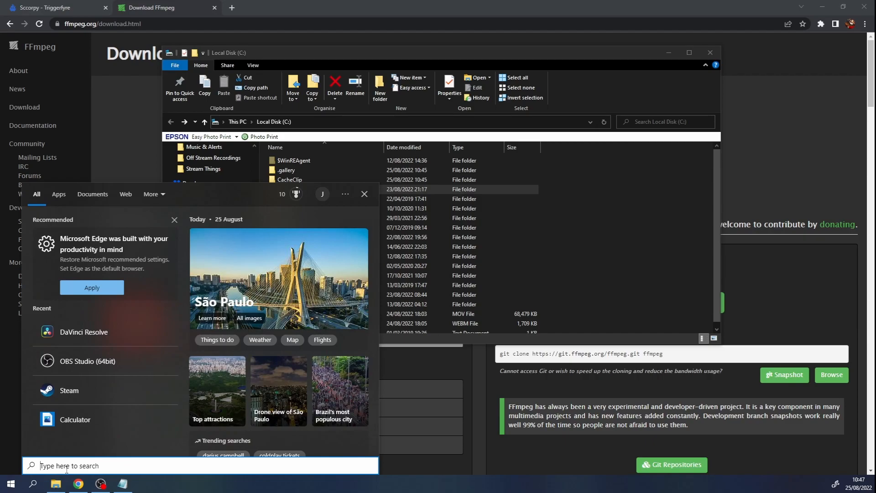
pyautogui.write('sy')
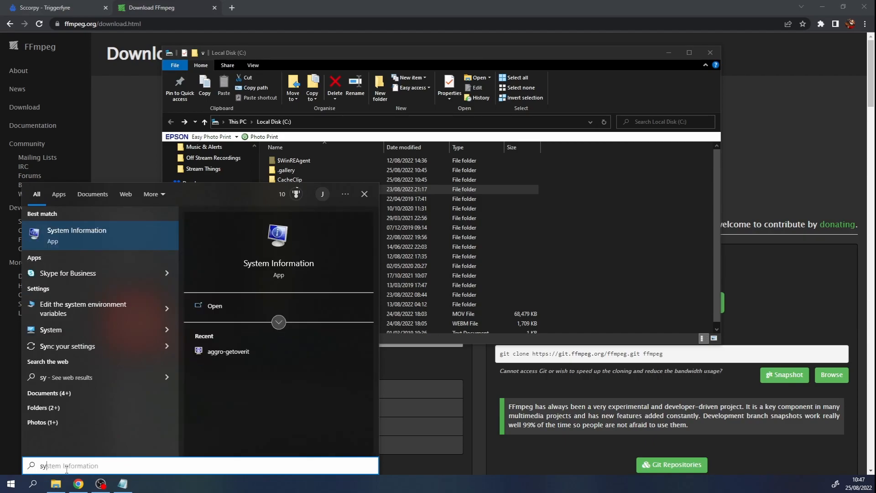
pyautogui.write('s')
pyautogui.write('tem v')
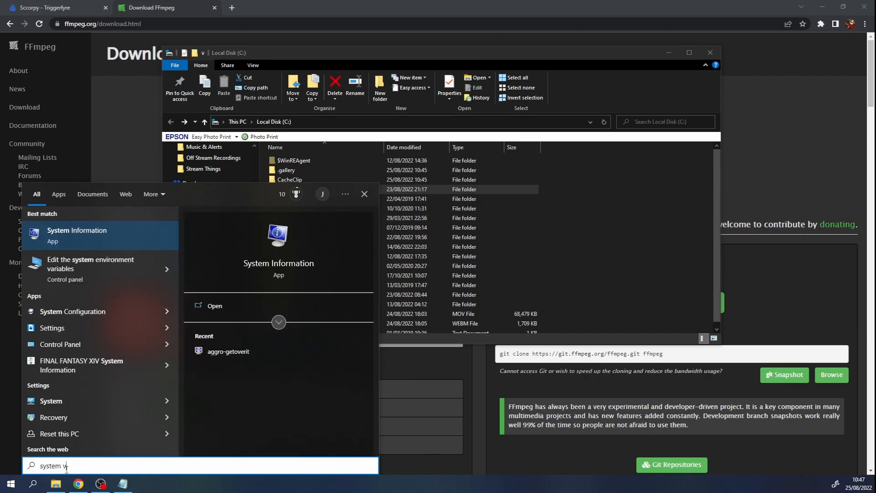
pyautogui.write('ariables')
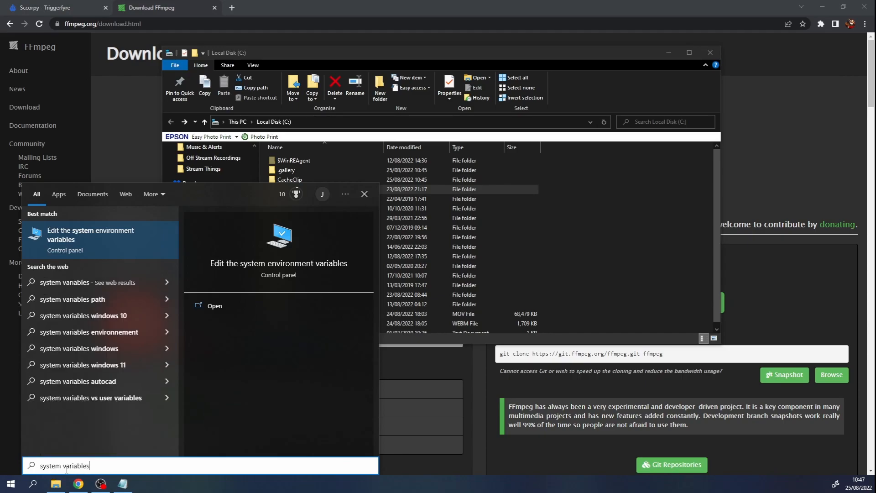
pyautogui.click(125, 233)
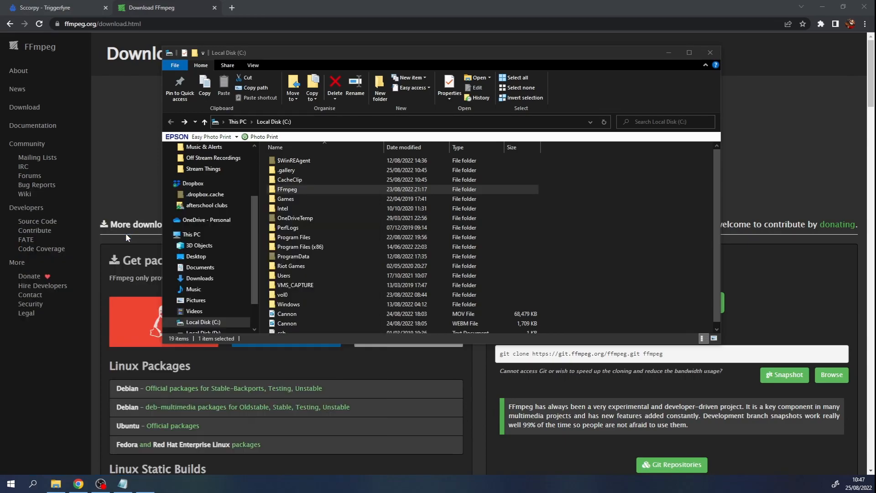
pyautogui.moveTo(875, 55); pyautogui.dragTo(389, 96)
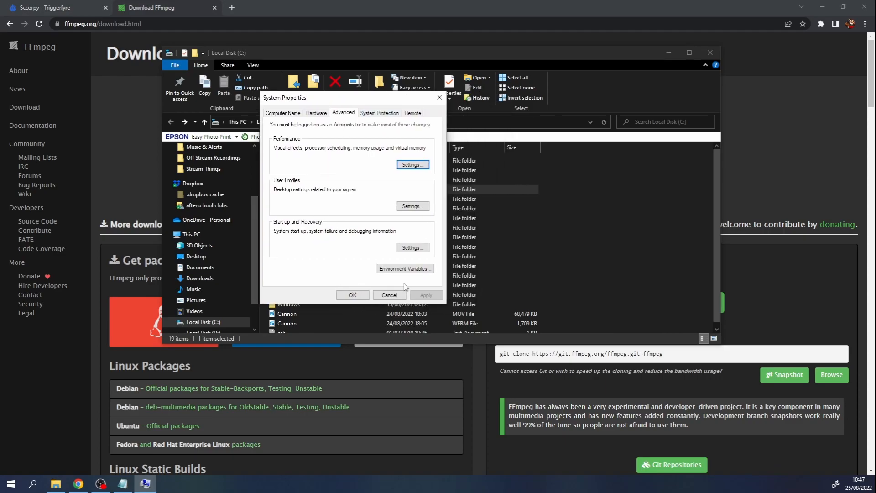
# Inspect the C:\FFmpeg\bin entry in the user Path variable, start and cancel a new entry, and close System Properties.
pyautogui.click(400, 270)
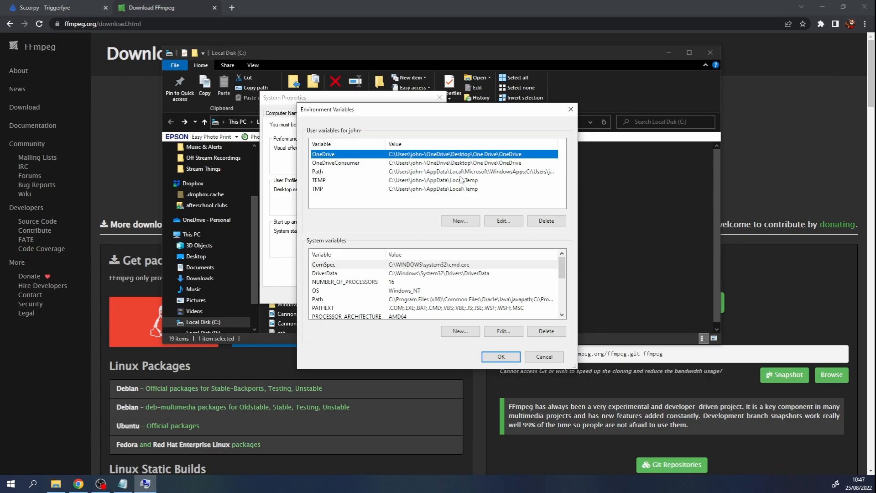
pyautogui.click(518, 171)
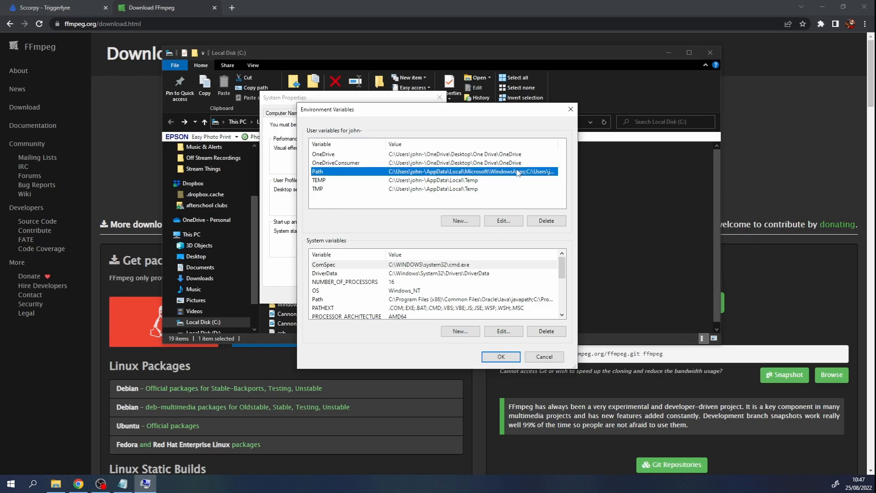
pyautogui.click(510, 226)
pyautogui.click(347, 186)
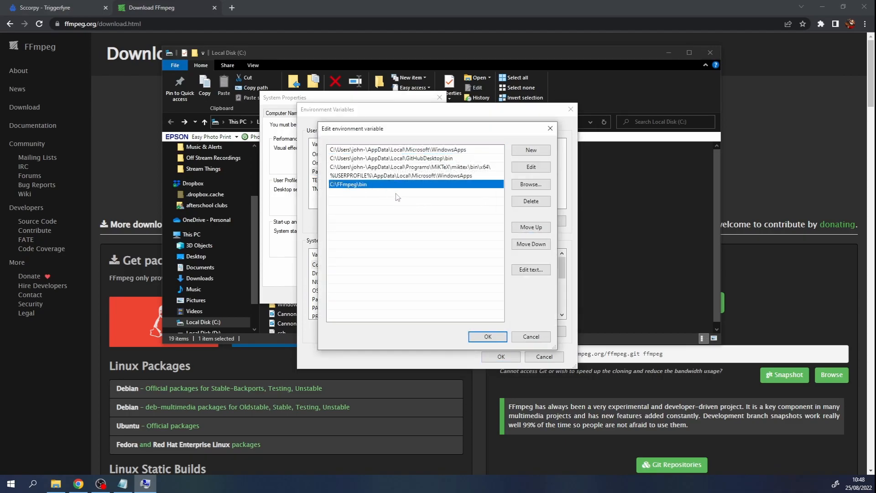
pyautogui.click(530, 151)
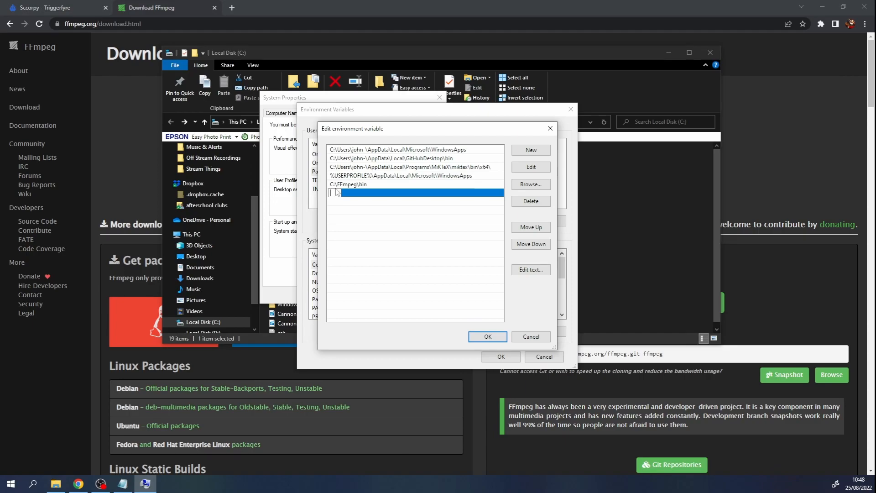
pyautogui.click(531, 336)
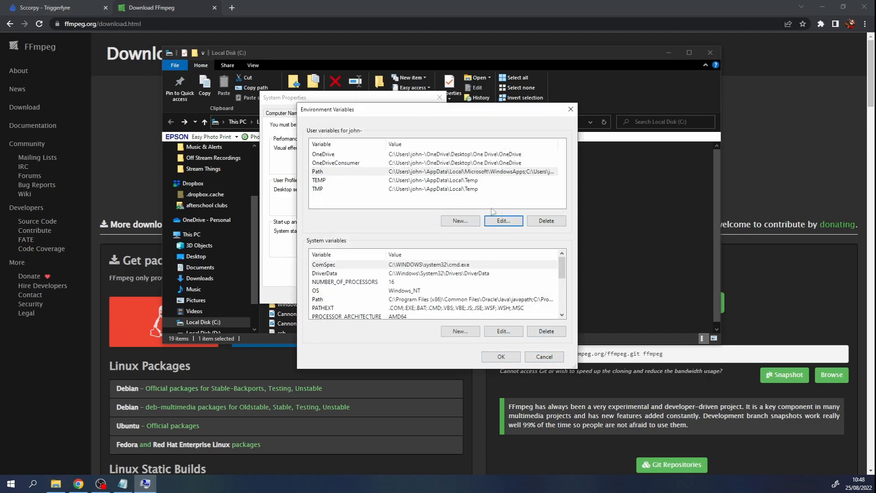
pyautogui.click(501, 356)
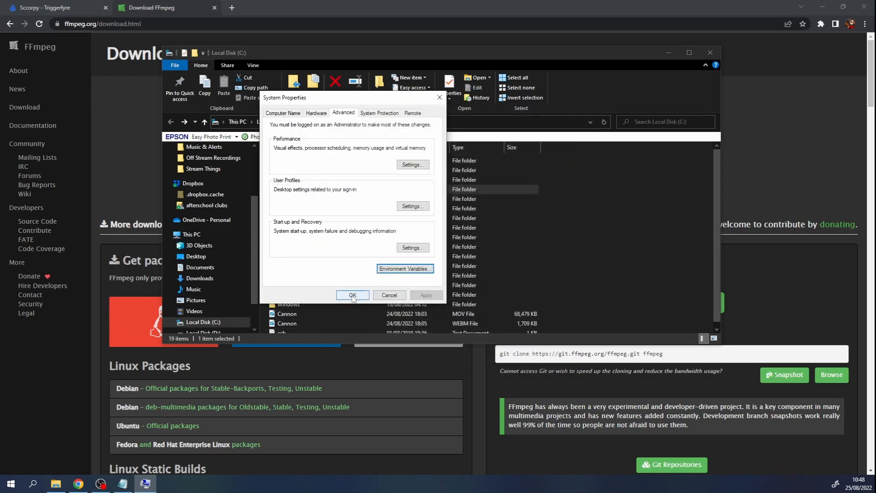
pyautogui.click(354, 296)
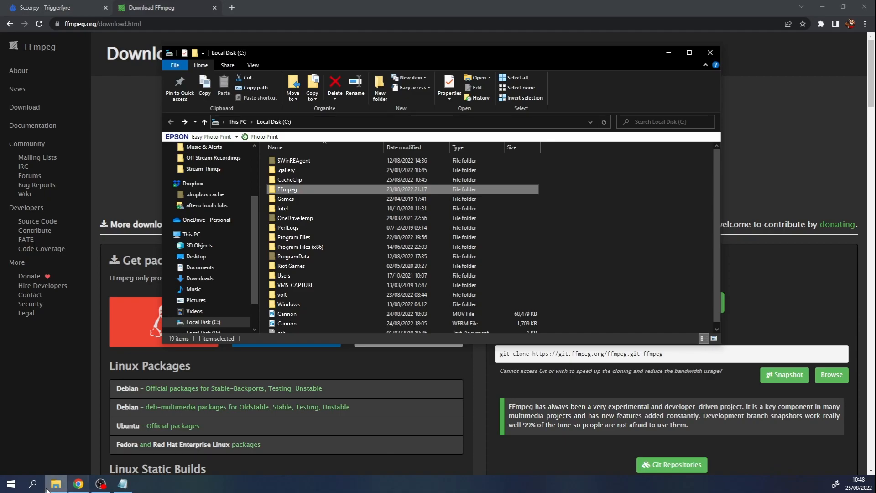
# Search Windows for Command Prompt, run it as administrator, and bring its window into view maximized.
pyautogui.click(10, 487)
pyautogui.click(40, 485)
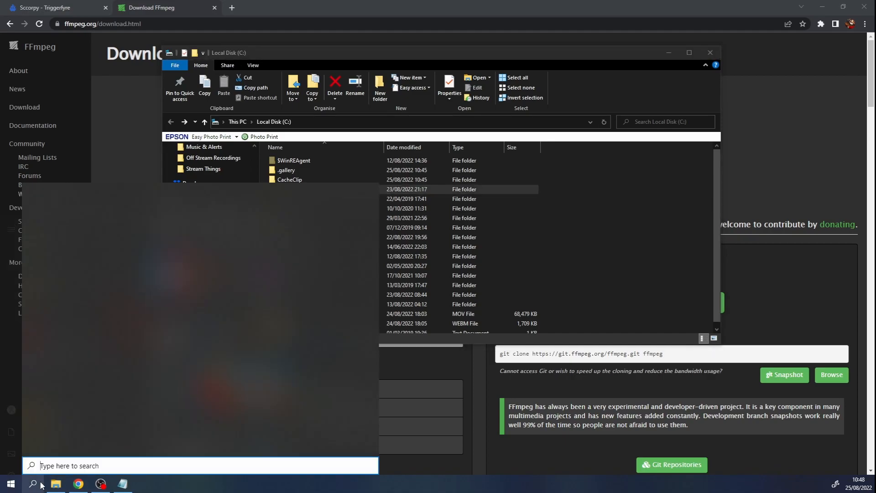
pyautogui.write('x')
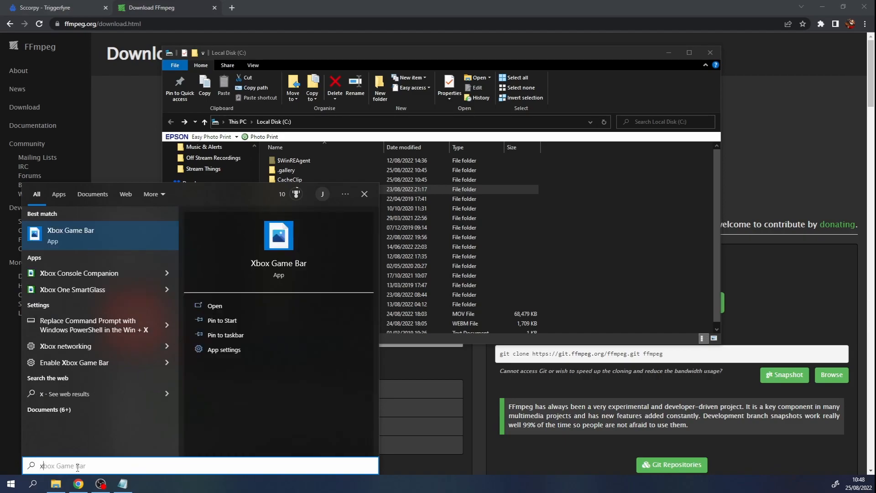
pyautogui.press('BackSpace')
pyautogui.write('comm')
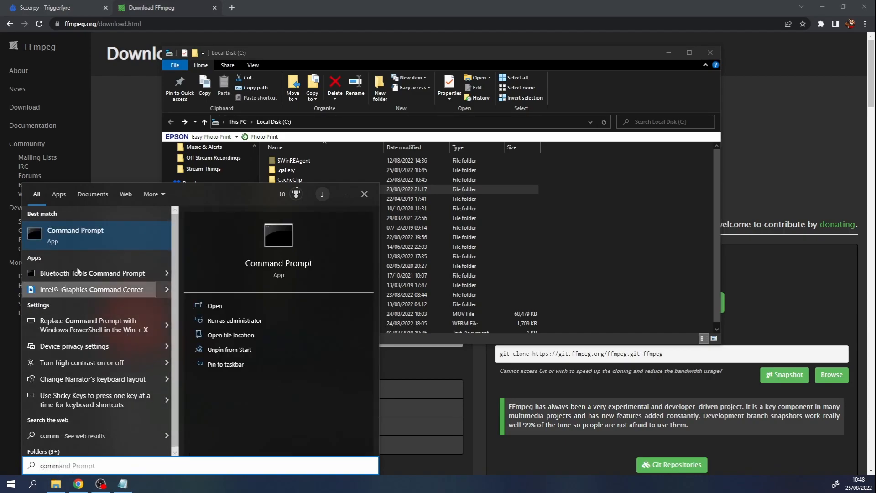
pyautogui.rightClick(103, 232)
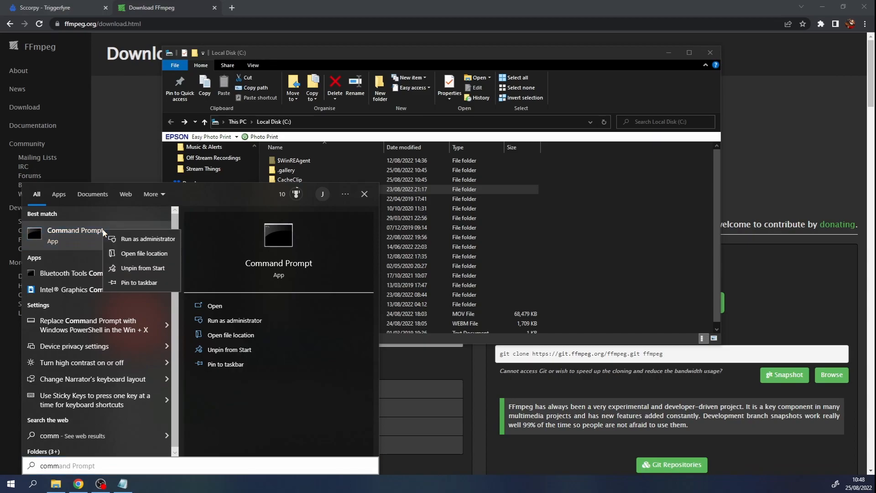
pyautogui.click(143, 240)
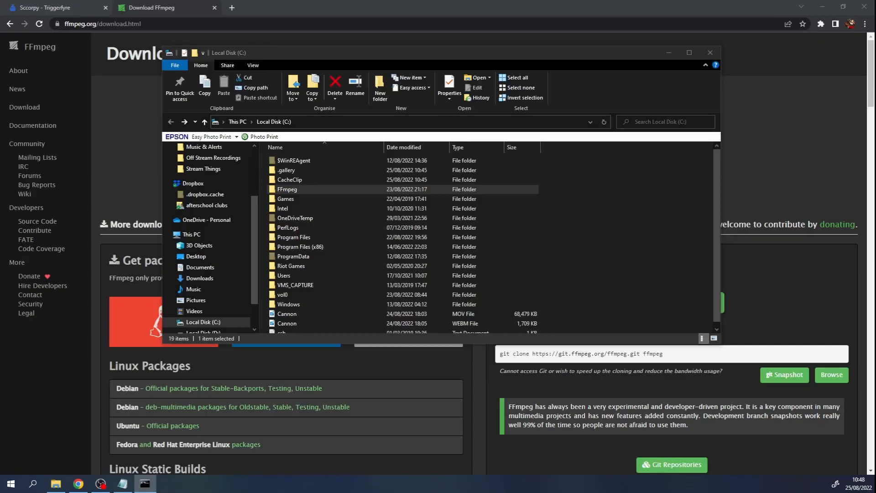
pyautogui.moveTo(875, 88); pyautogui.dragTo(457, 84)
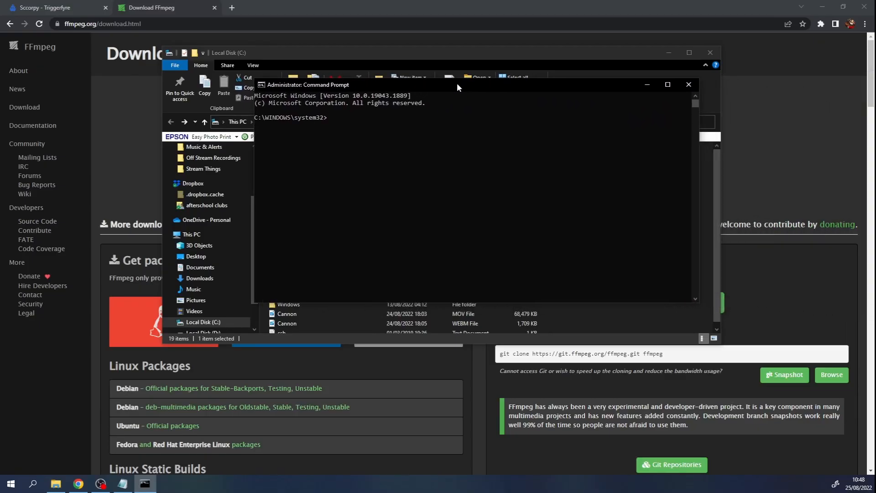
pyautogui.click(667, 85)
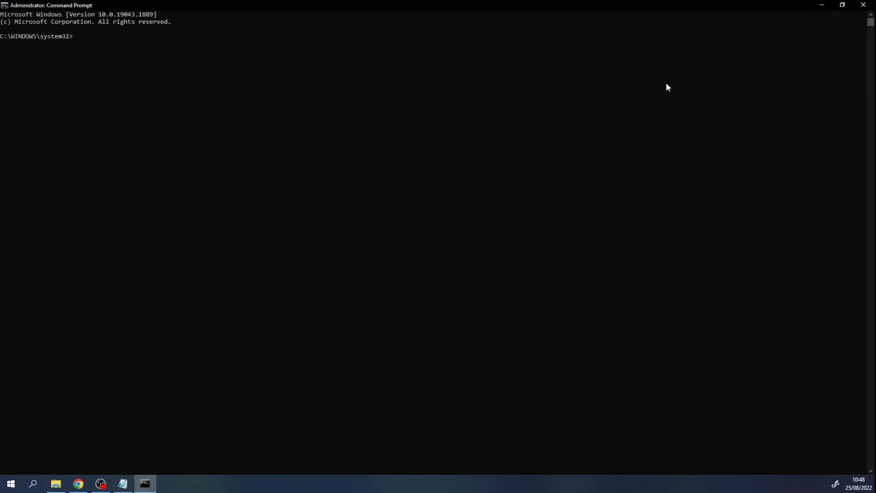
# Change to the C:\ directory and enter the command "ffmpeg -i .\yourmovie.extension -c:v libvpx-vp9 -crf 23 -b:v 0 .\yourmovie.webm" without running it.
pyautogui.write('cd C:\\')
pyautogui.press('Return')
pyautogui.hotkey('alt', 'Tab')
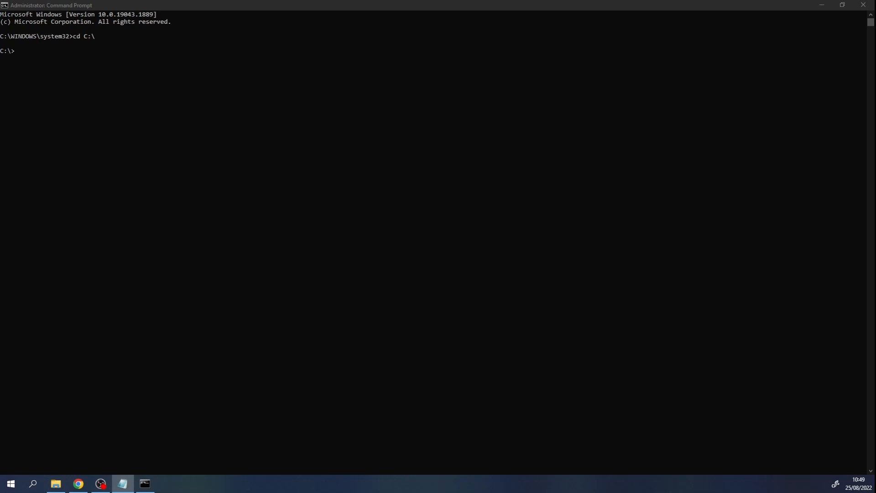
pyautogui.click(209, 65)
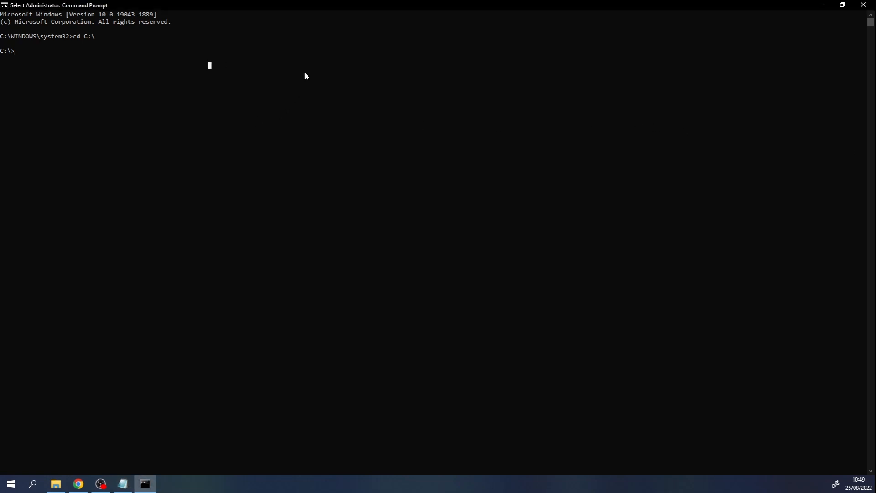
pyautogui.write('ffmpeg -i .\\yourmovie.extension -c:v libvpx-vp9 -crf 23 -b:v 0 .\\yourmovie.webm')
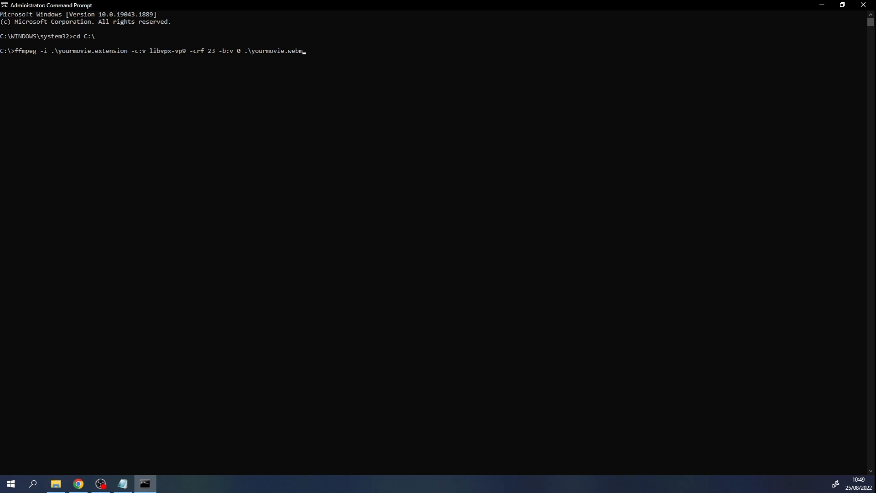
# Check the name and type of the Cannon MOV file on the C: drive, and return to Command Prompt.
pyautogui.hotkey('alt', 'Tab')
pyautogui.scroll(-1, 623, 238)
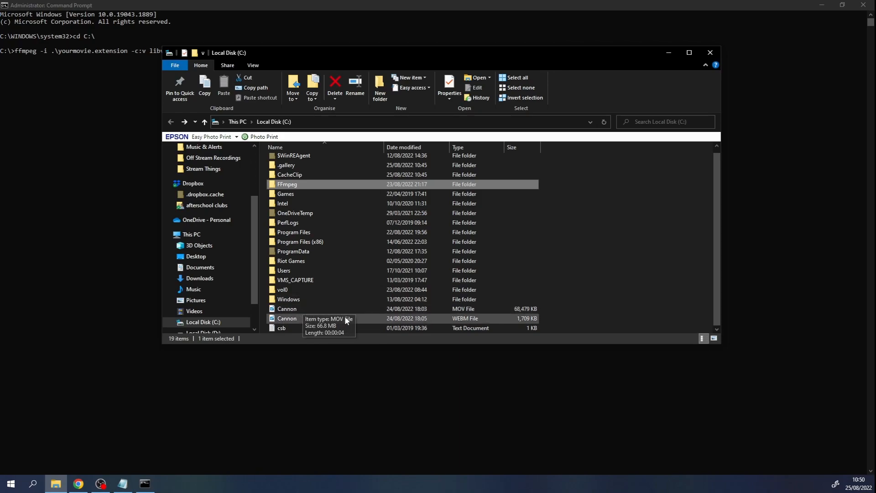
pyautogui.click(300, 309)
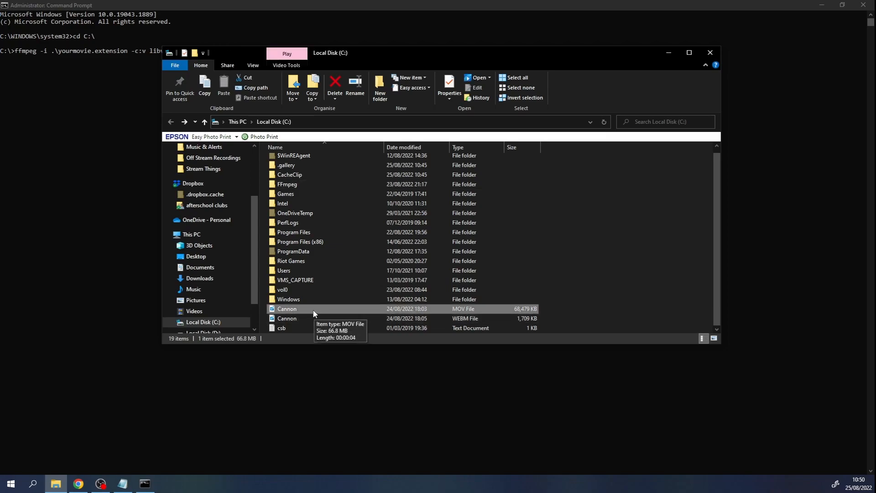
pyautogui.click(458, 365)
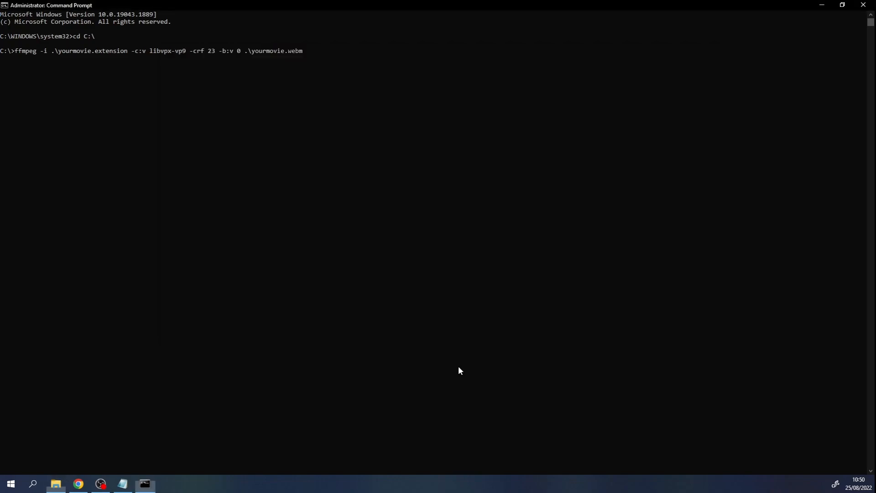
# Replace the input file name yourmovie.extension in the FFmpeg command with cannon.mov.
pyautogui.click(126, 52)
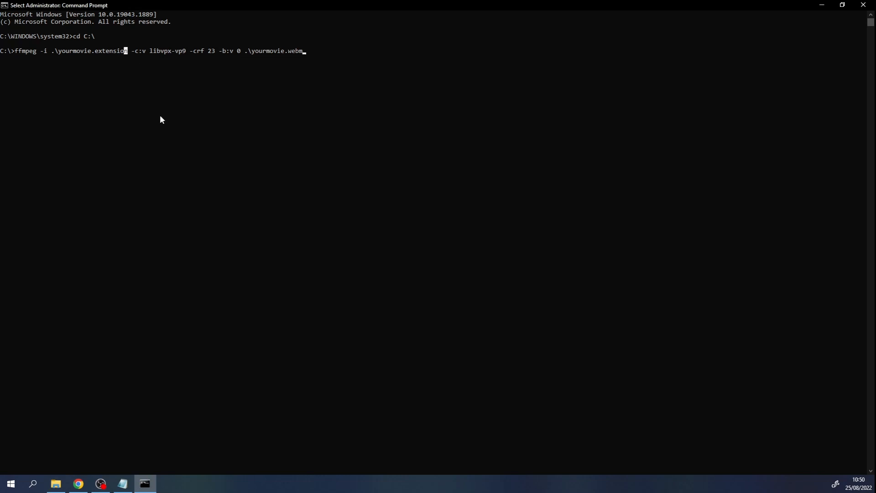
pyautogui.press('Escape')
pyautogui.press('Left')
pyautogui.press('Left')
pyautogui.press('Left')
pyautogui.press('Left')
pyautogui.press('Left')
pyautogui.press('Left')
pyautogui.press('Left')
pyautogui.press('Left')
pyautogui.press('Left')
pyautogui.press('Delete')
pyautogui.press('Delete')
pyautogui.press('Delete')
pyautogui.press('Delete')
pyautogui.press('Delete')
pyautogui.press('Delete')
pyautogui.press('Delete')
pyautogui.press('Delete')
pyautogui.press('Delete')
pyautogui.press('Delete')
pyautogui.press('Delete')
pyautogui.press('Delete')
pyautogui.press('Delete')
pyautogui.press('Delete')
pyautogui.press('Delete')
pyautogui.press('Delete')
pyautogui.press('Delete')
pyautogui.press('Delete')
pyautogui.press('Delete')
pyautogui.write('cannon.mov')
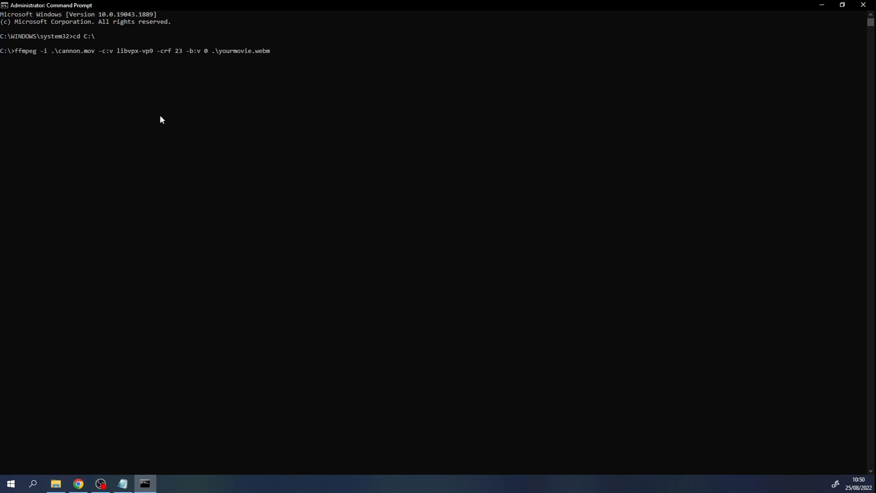
# Change the output file name in the FFmpeg command to Cannon2.webm and run the conversion.
pyautogui.press('Right')
pyautogui.press('Right')
pyautogui.press('Delete')
pyautogui.press('Delete')
pyautogui.press('Delete')
pyautogui.press('Delete')
pyautogui.press('Delete')
pyautogui.press('Delete')
pyautogui.press('Delete')
pyautogui.press('Delete')
pyautogui.press('Delete')
pyautogui.write('Cano')
pyautogui.press('BackSpace')
pyautogui.write('non2')
pyautogui.press('Return')
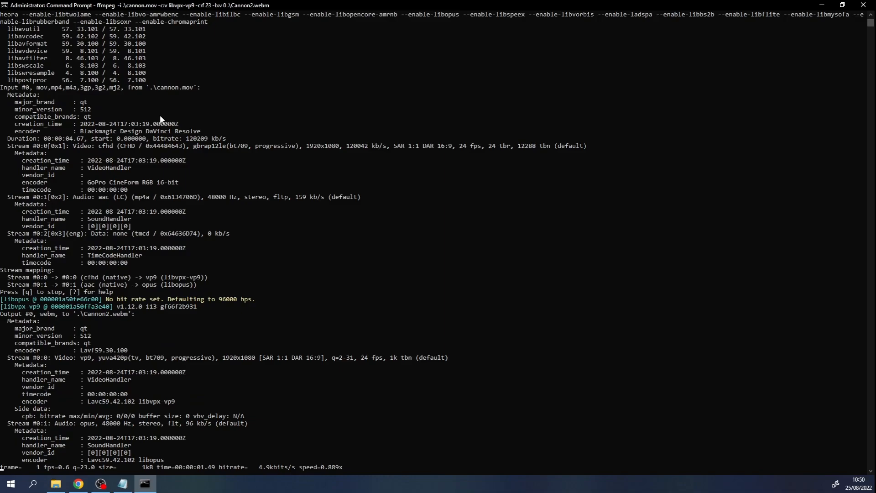
# Look over the end of the FFmpeg conversion output and close Command Prompt with the exit command.
pyautogui.scroll(-4, 281, 257)
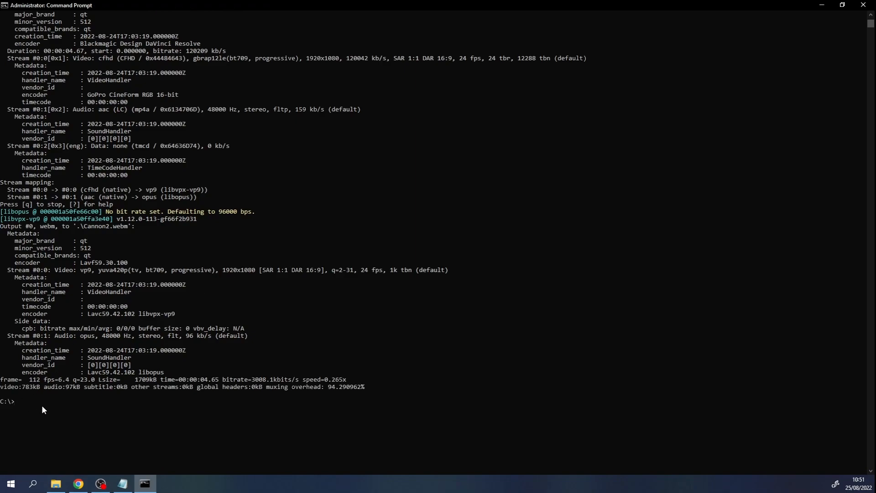
pyautogui.click(71, 401)
pyautogui.write('exit')
pyautogui.press('Return')
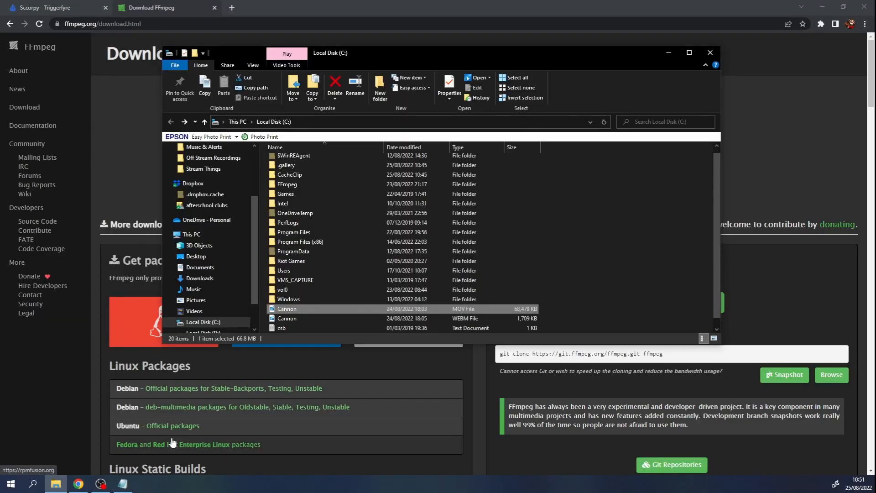
# Locate the Cannon2 WEBM file on the C: drive, and close File Explorer and the FFmpeg download page.
pyautogui.scroll(-1, 337, 310)
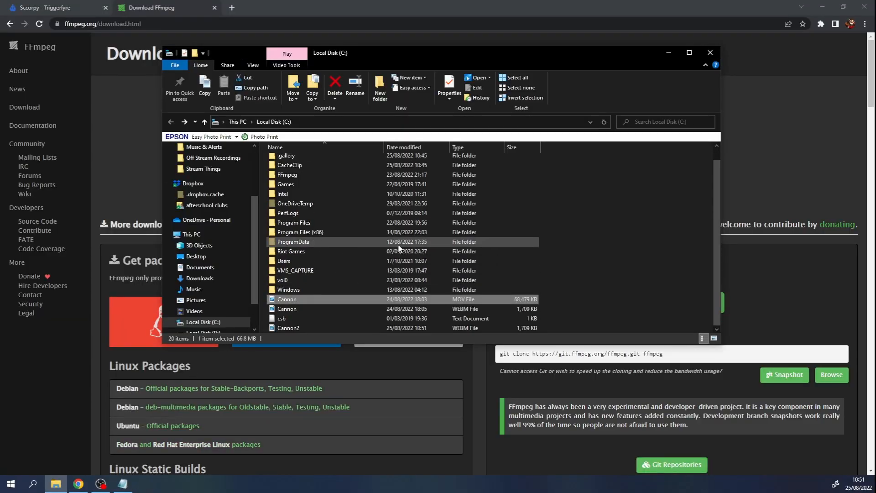
pyautogui.click(349, 326)
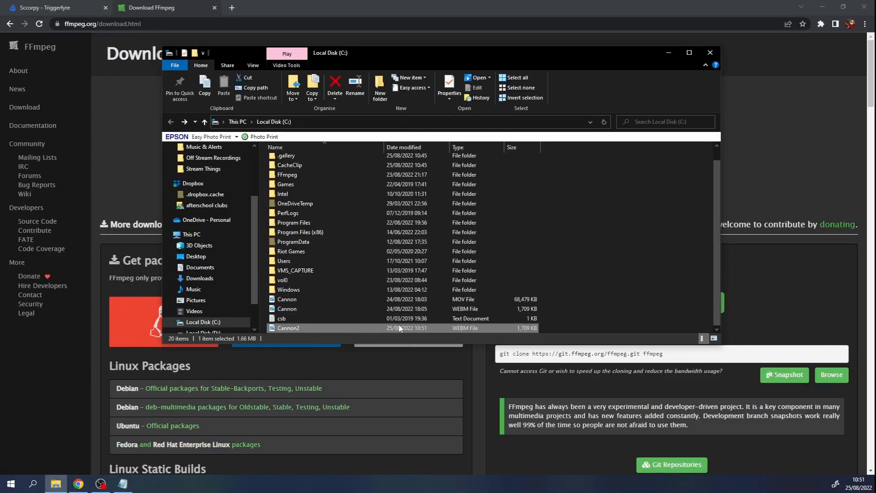
pyautogui.click(711, 53)
pyautogui.click(214, 8)
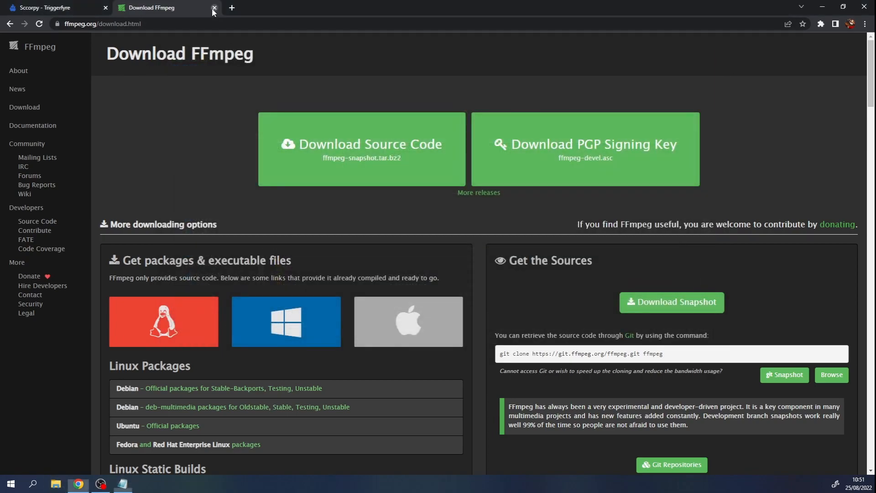
# Start a new video trigger in TriggerFyre and open the video selection for it.
pyautogui.click(312, 47)
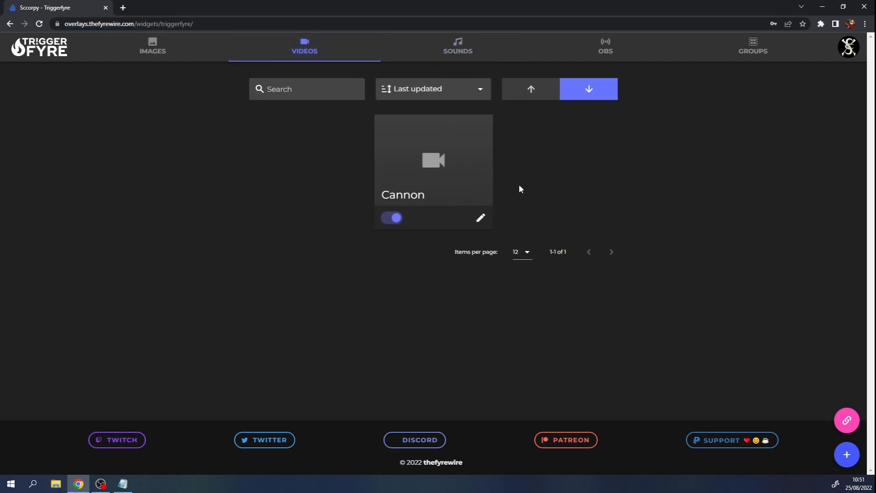
pyautogui.click(847, 454)
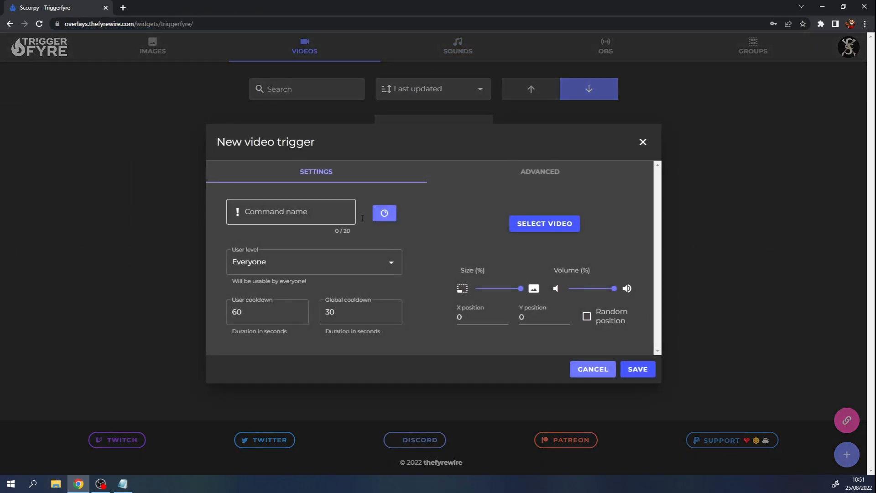
pyautogui.click(547, 223)
pyautogui.moveTo(275, 266)
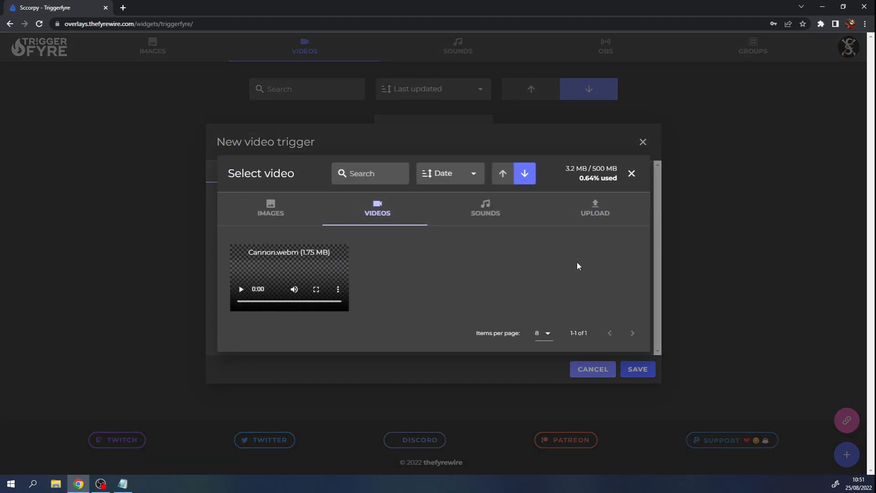
# Upload Cannon2.webm from the C: drive, preview it, and choose it as the trigger's video.
pyautogui.click(596, 210)
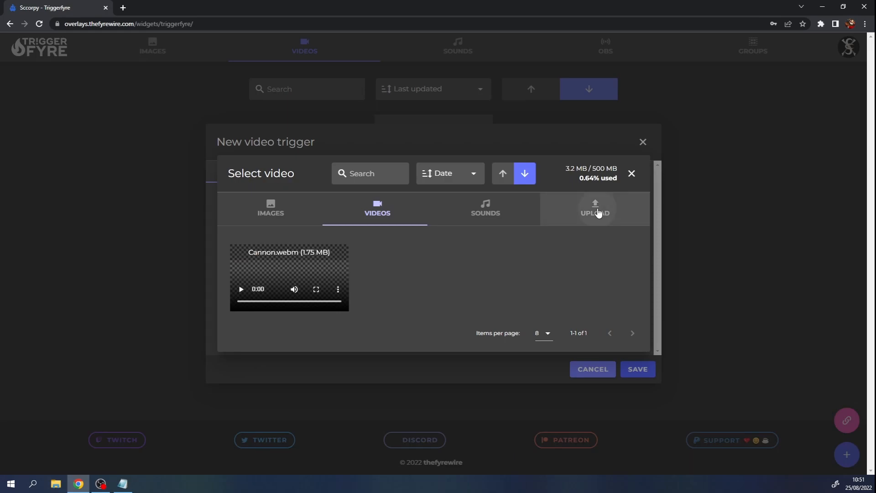
pyautogui.click(460, 267)
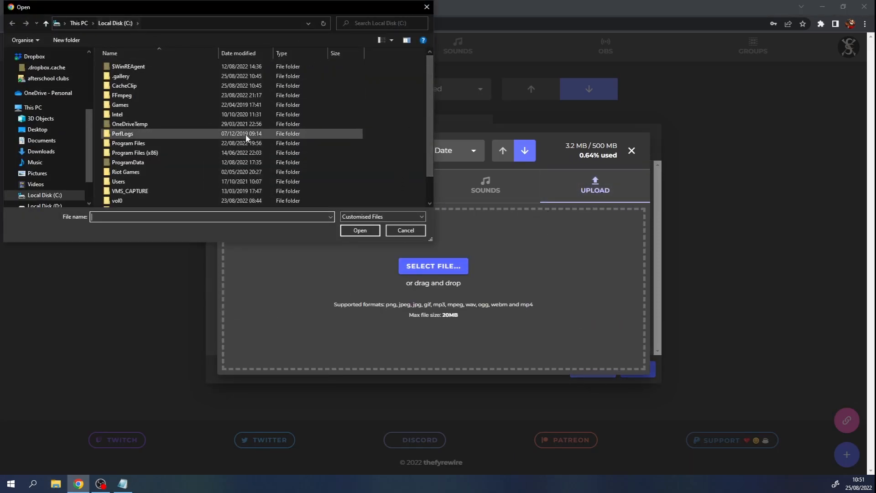
pyautogui.scroll(-1, 245, 137)
pyautogui.click(166, 202)
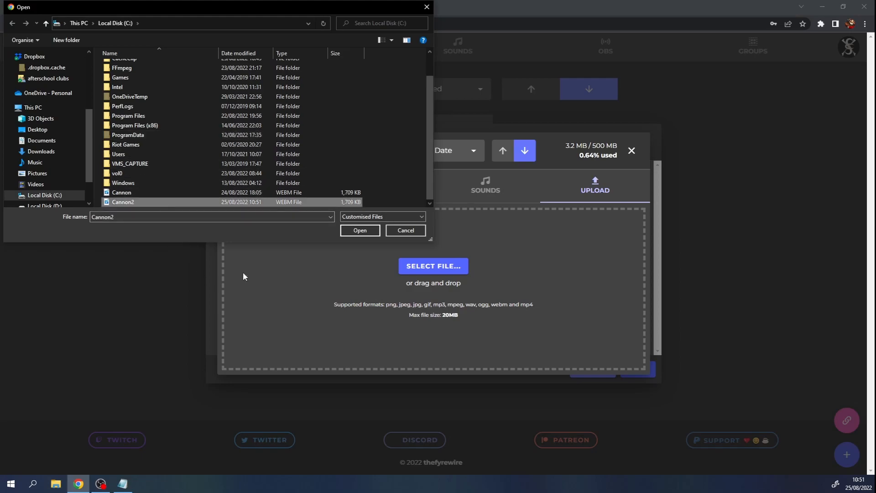
pyautogui.click(352, 231)
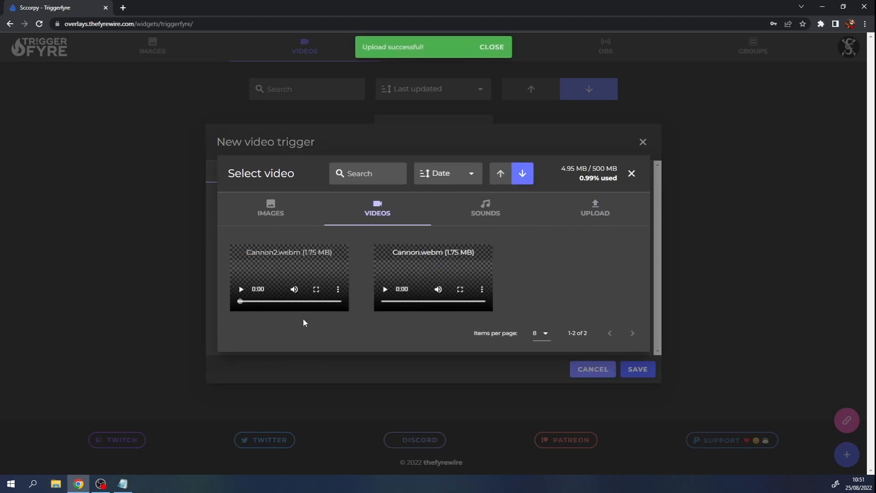
pyautogui.click(240, 292)
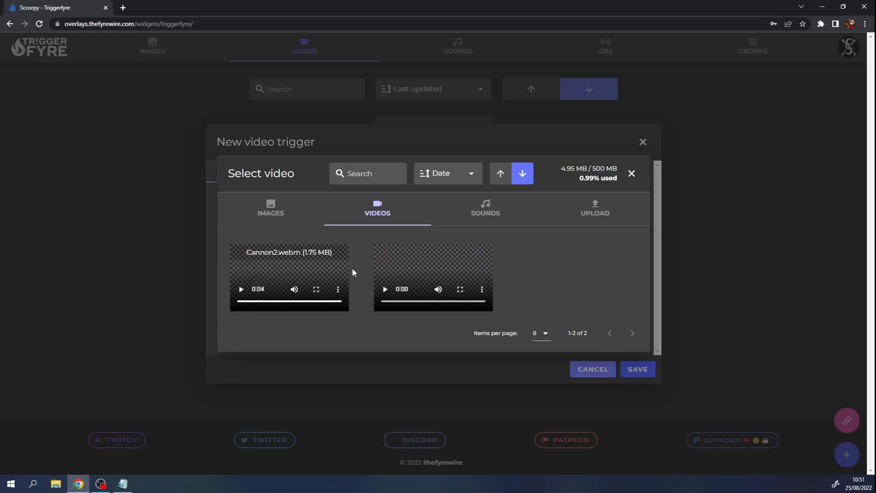
pyautogui.click(336, 264)
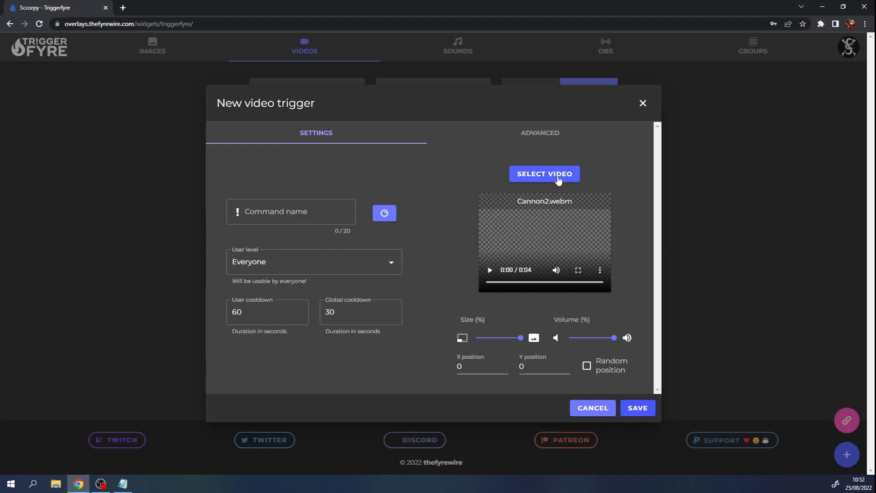
# Inspect the trigger's Twitch reward settings without saving, preview its video, and cancel the new trigger.
pyautogui.click(320, 212)
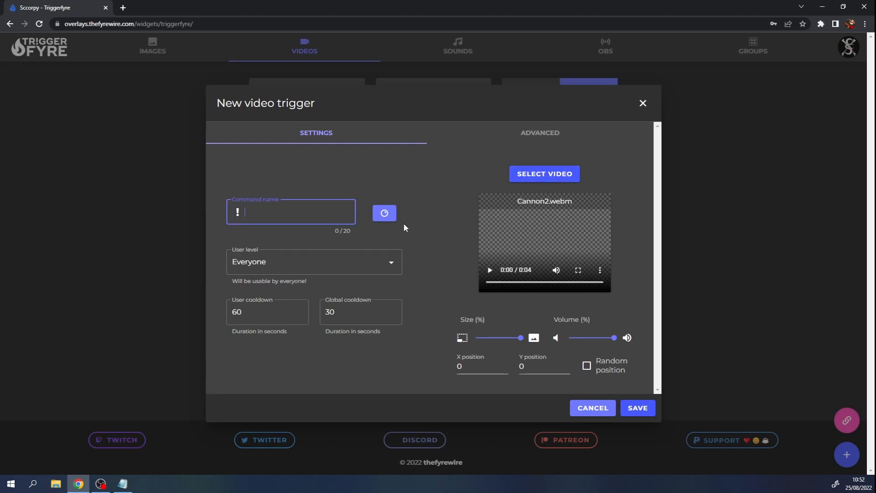
pyautogui.click(384, 214)
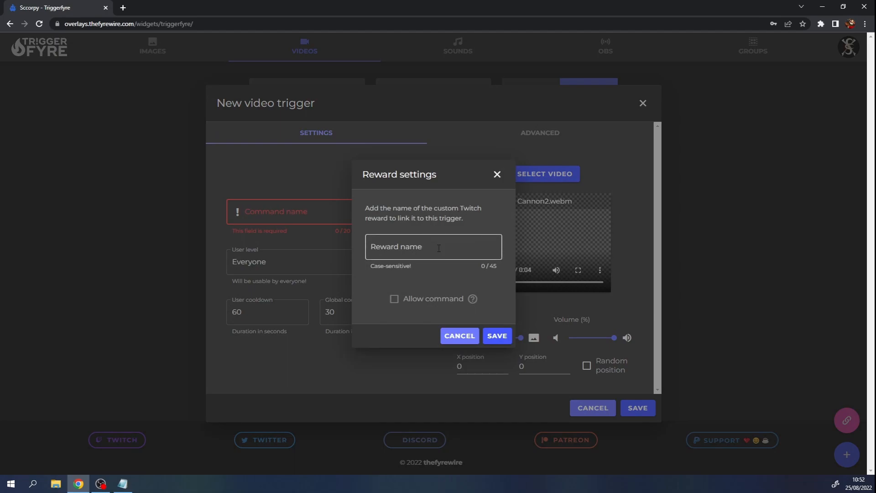
pyautogui.click(460, 252)
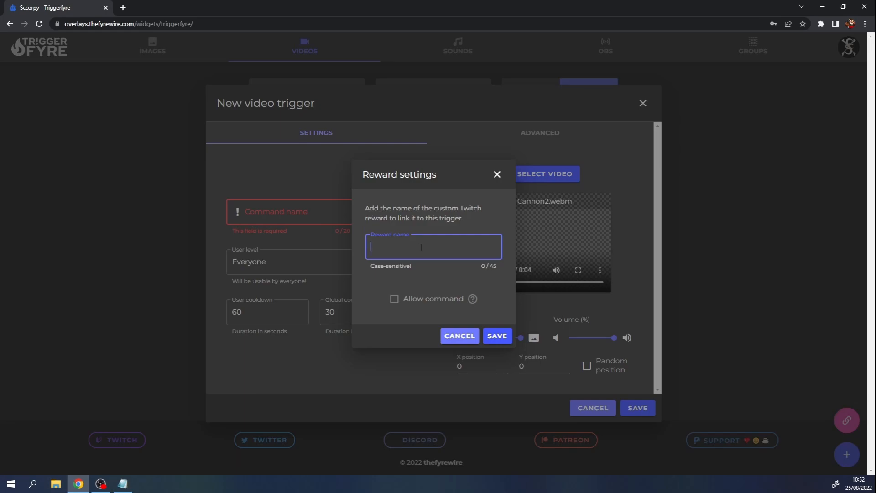
pyautogui.click(458, 336)
pyautogui.click(490, 270)
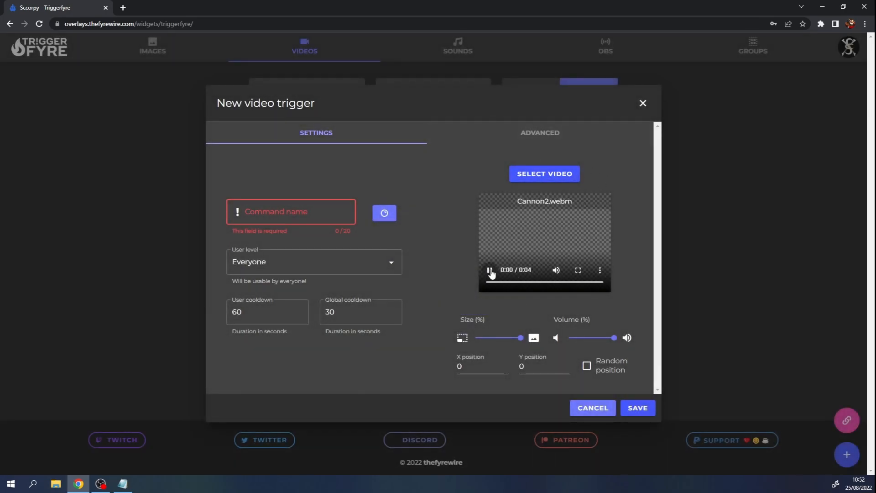
pyautogui.click(603, 409)
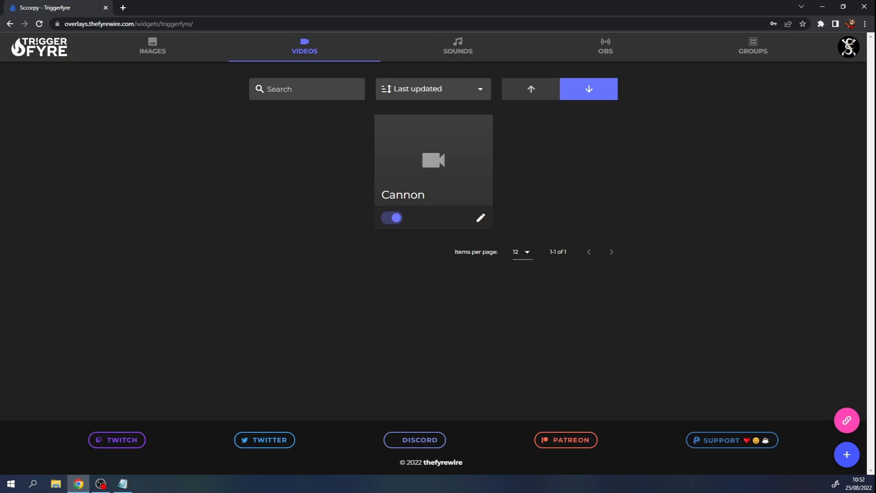
# Bring the OBS Studio window onto this display, maximize it, and redeem the Fire The Cannon! channel reward in the stream chat.
pyautogui.moveTo(875, 30); pyautogui.dragTo(486, 36)
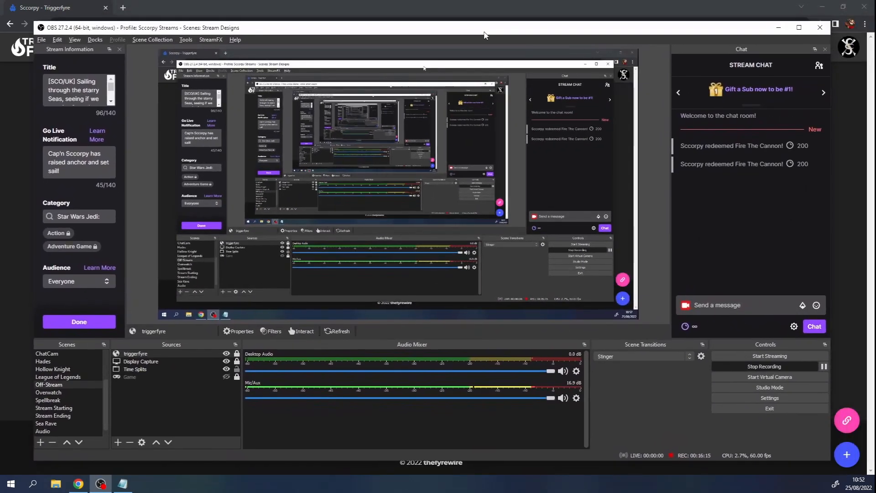
pyautogui.click(799, 27)
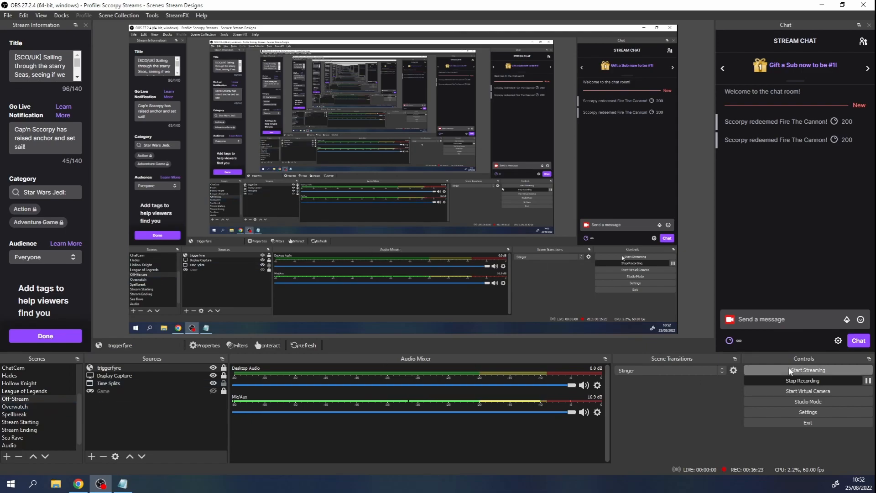
pyautogui.click(729, 341)
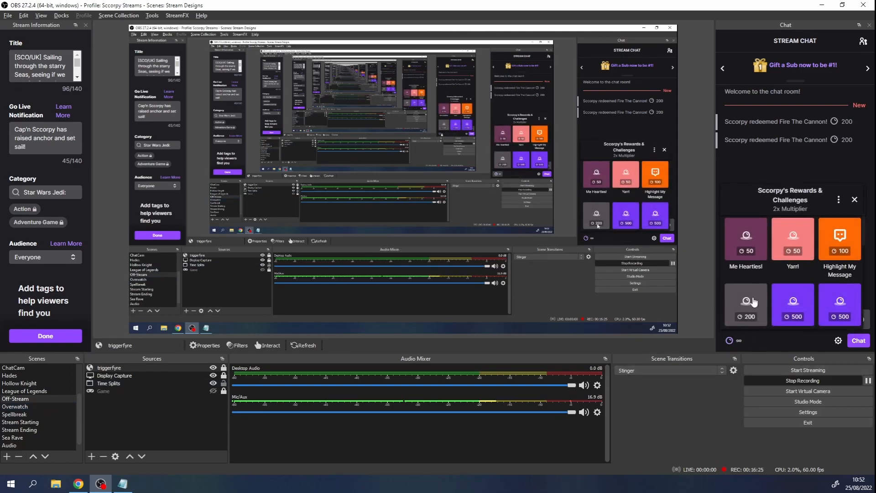
pyautogui.scroll(-3, 751, 292)
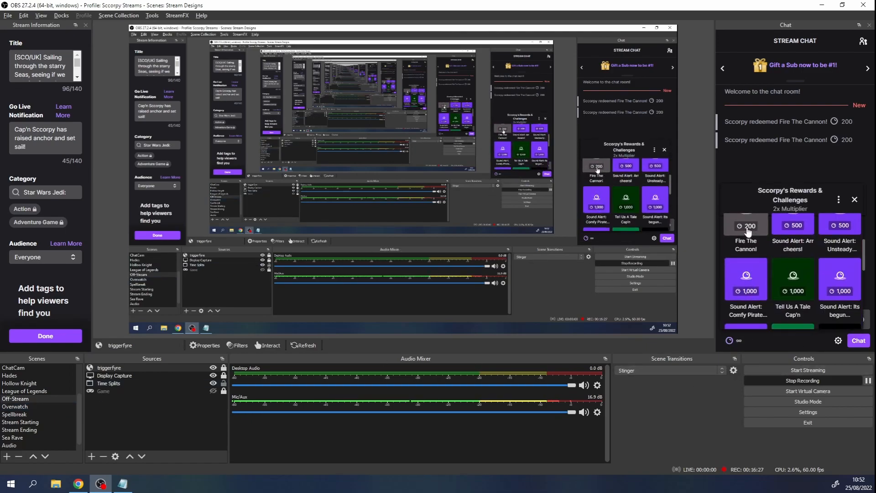
pyautogui.click(747, 228)
pyautogui.click(789, 310)
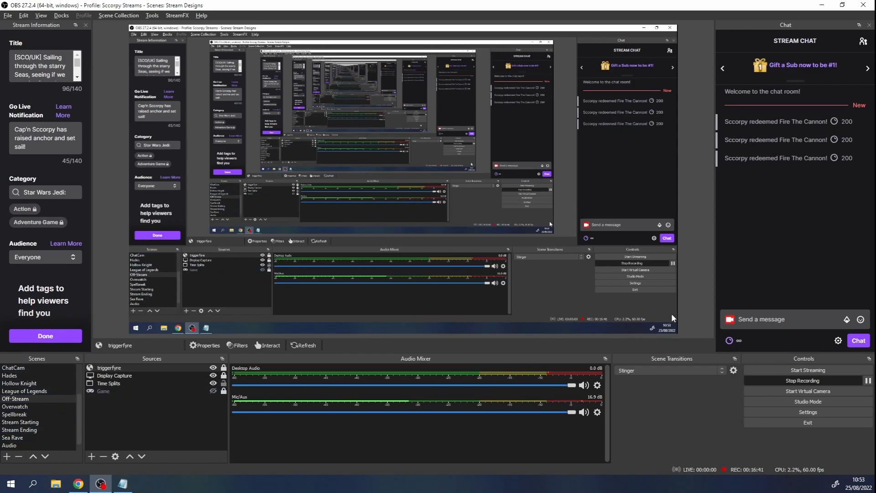
# Restore the OBS window and move it back to the other display, and minimize the TriggerFyre browser window.
pyautogui.doubleClick(659, 5)
pyautogui.moveTo(867, 40); pyautogui.dragTo(875, 40)
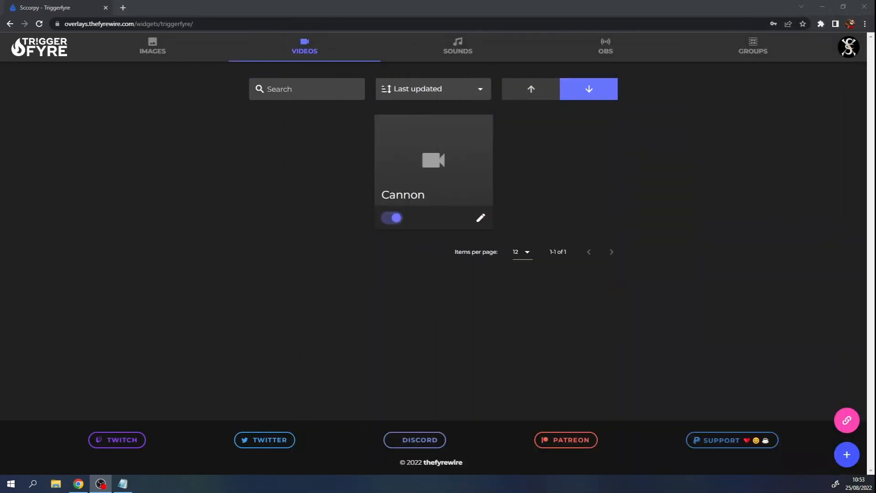
pyautogui.click(822, 6)
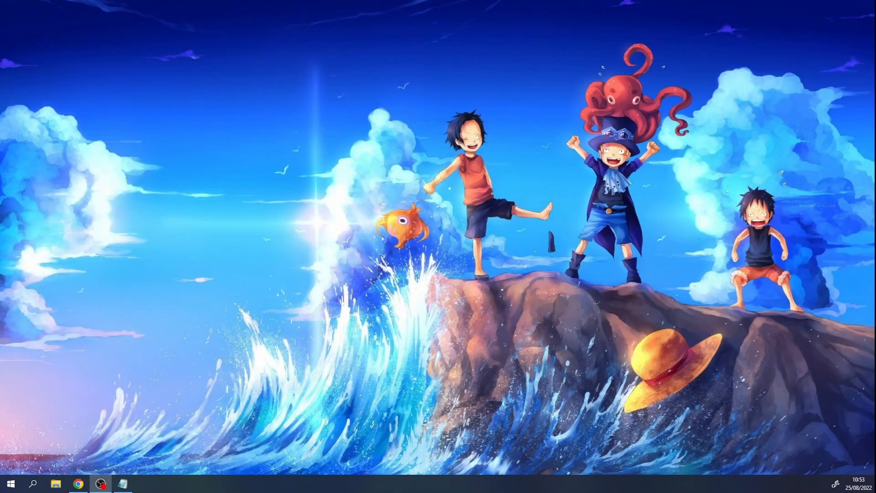